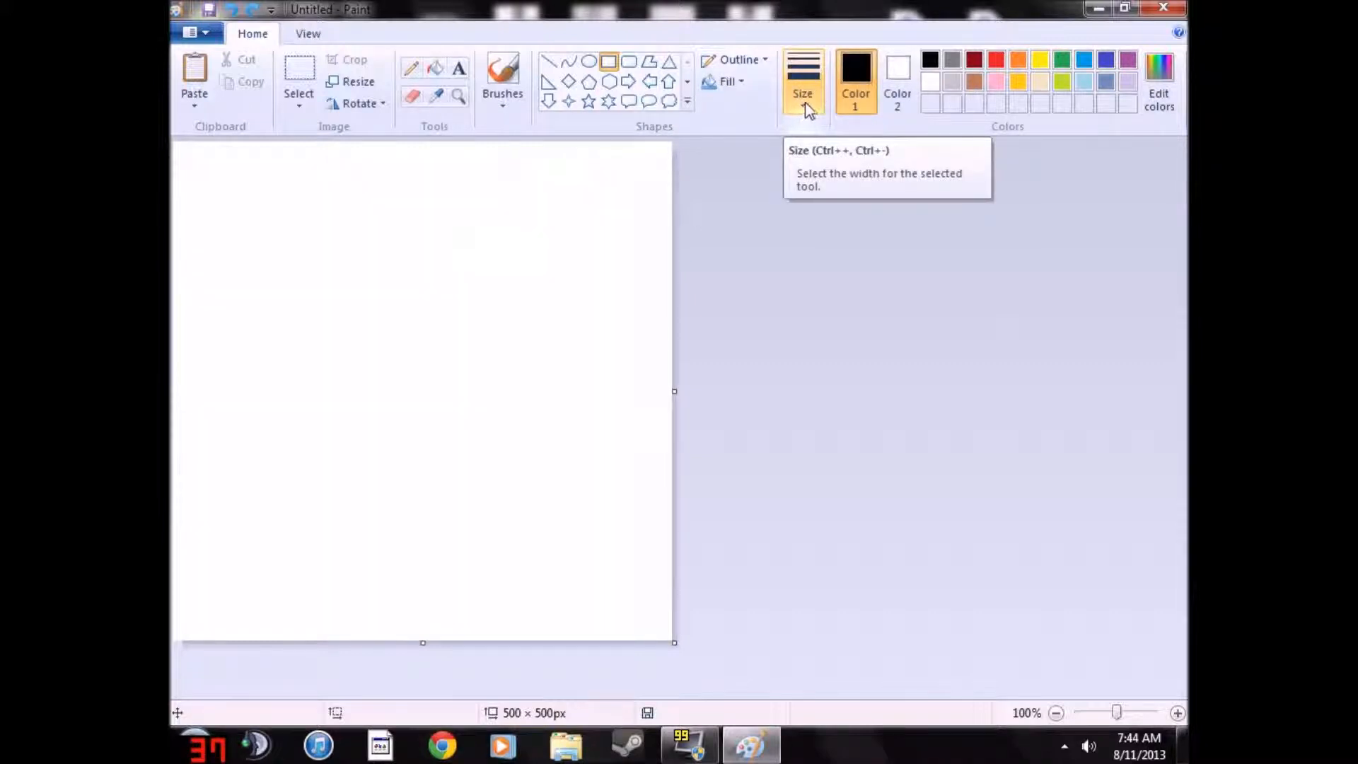
- Draw a tall, narrow black rectangle about 10 × 496 px near the middle of the canvas with the thinnest outline
{"action": "left_click", "coordinate": [804, 105]}
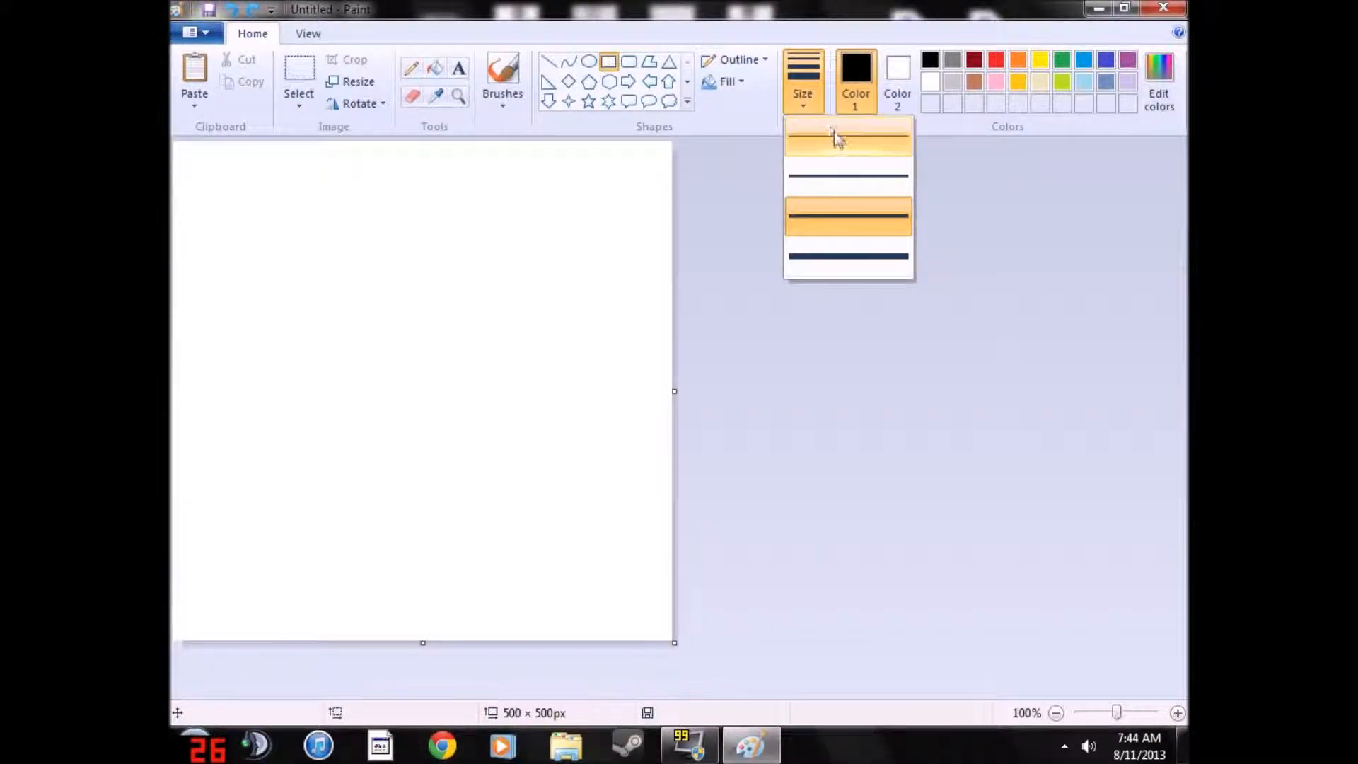
{"action": "left_click", "coordinate": [864, 143]}
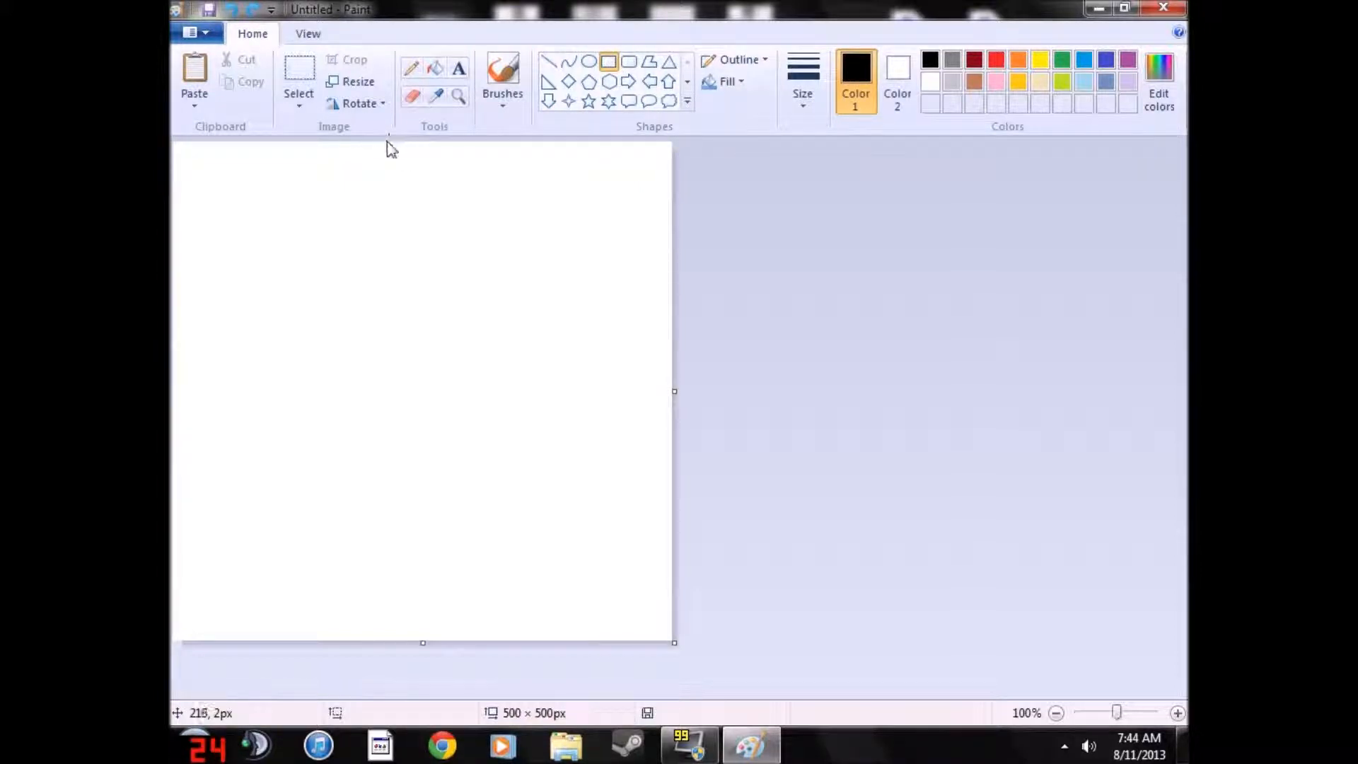
{"action": "left_click_drag", "start_coordinate": [387, 146], "coordinate": [397, 637]}
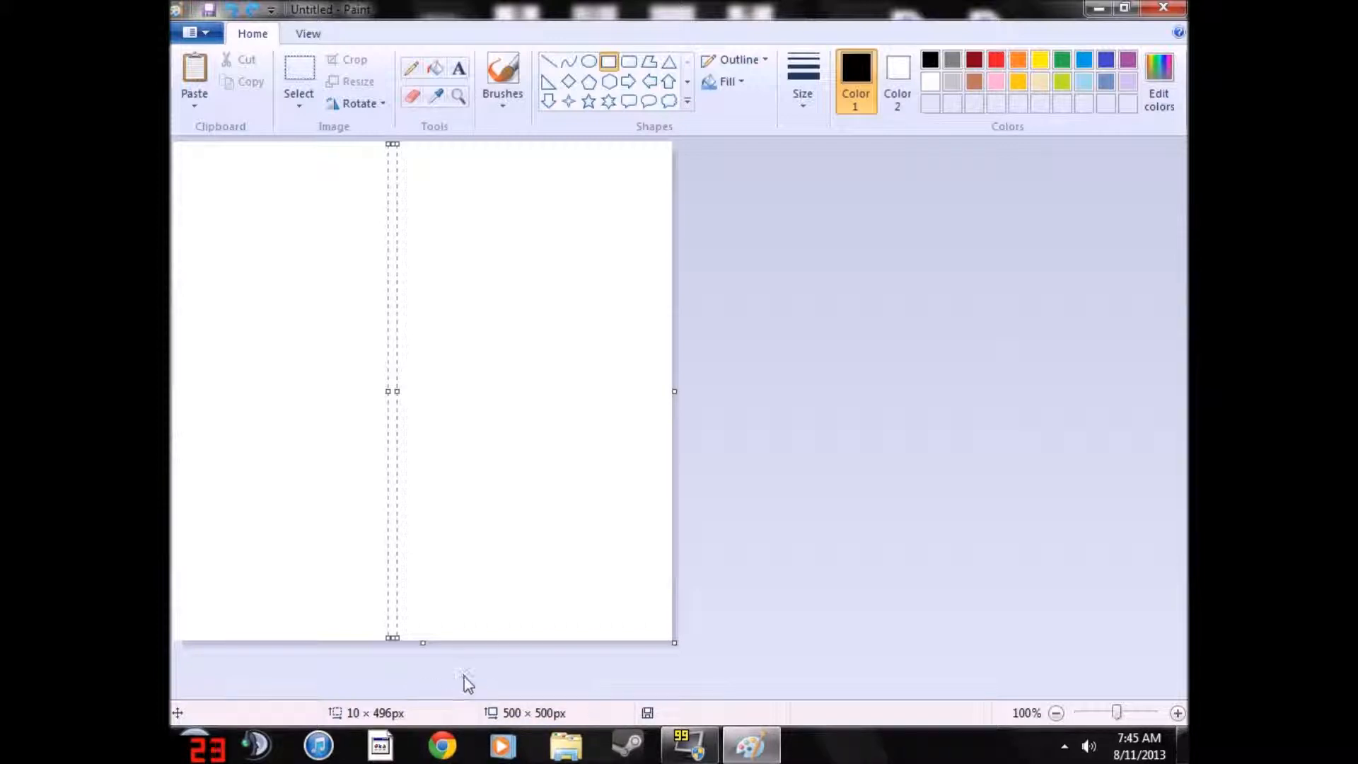
{"action": "left_click", "coordinate": [525, 533]}
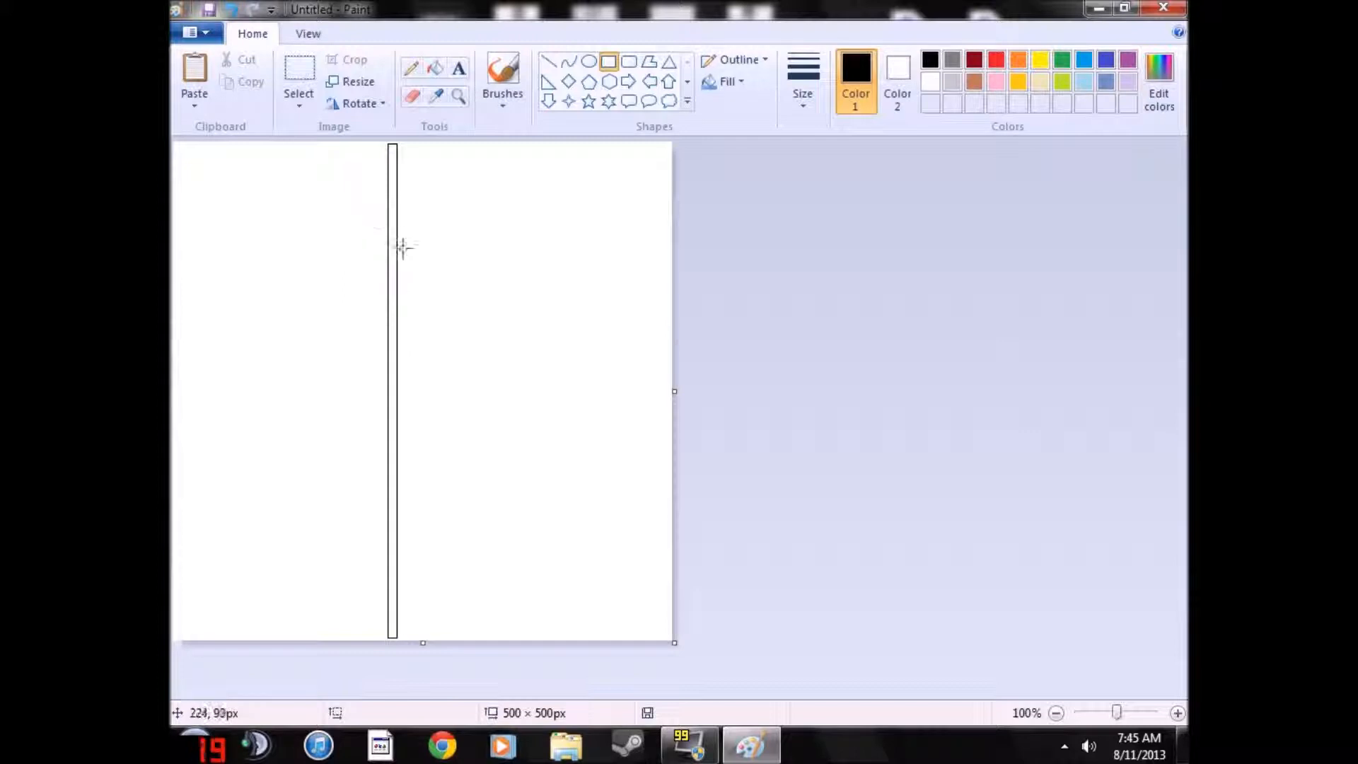
- Duplicate the narrow rectangle and place the copy immediately to its right with an equal-width gap
{"action": "left_click", "coordinate": [303, 83]}
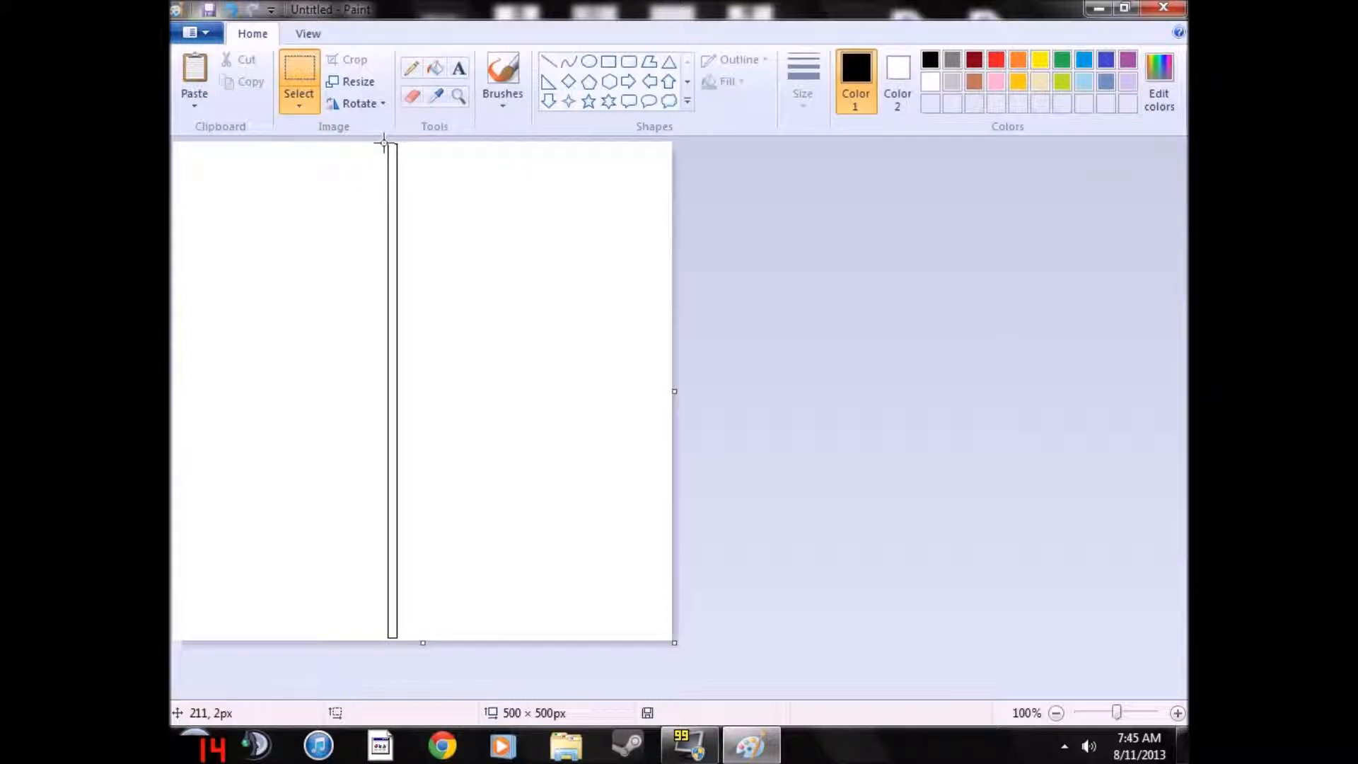
{"action": "mouse_move", "coordinate": [386, 147]}
{"action": "left_mouse_down"}
{"action": "mouse_move", "coordinate": [375, 457]}
{"action": "mouse_move", "coordinate": [397, 645]}
{"action": "left_mouse_up"}
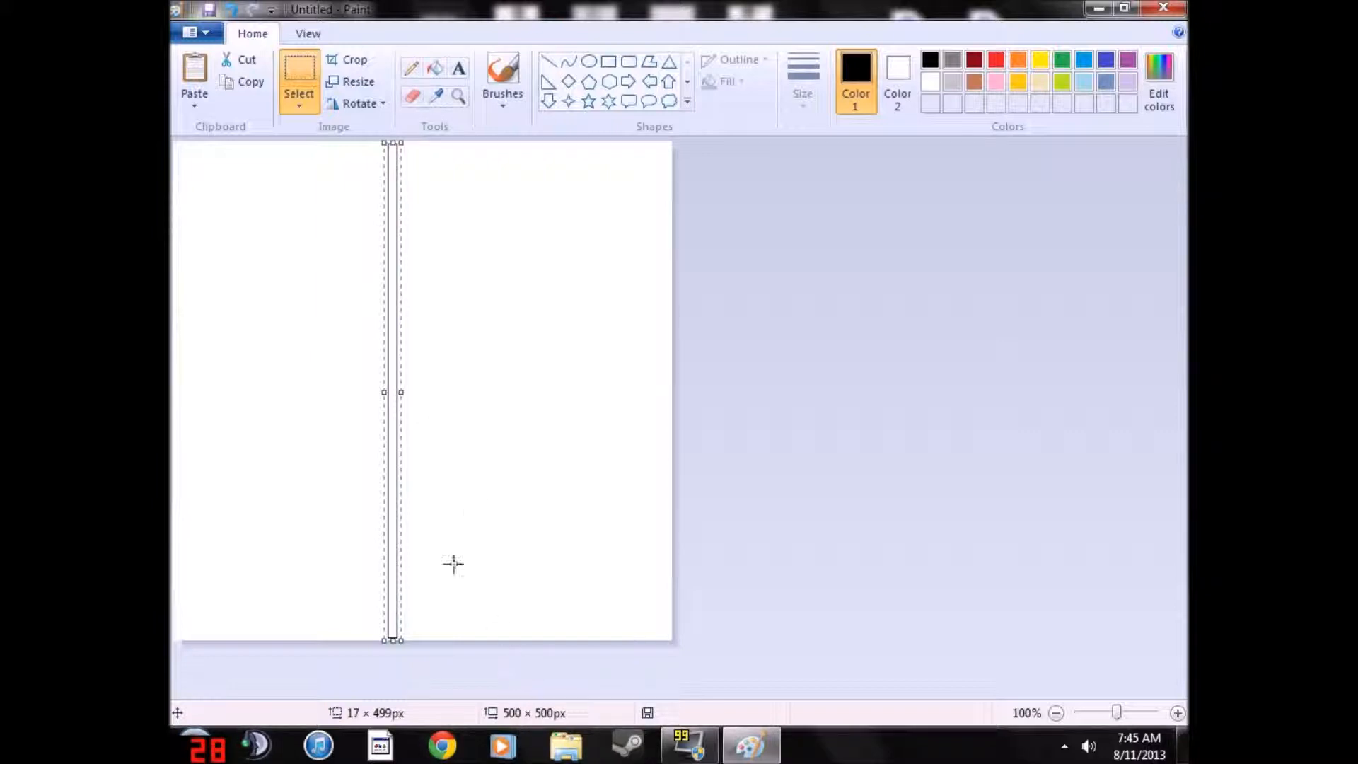
{"action": "key", "text": "ctrl+v"}
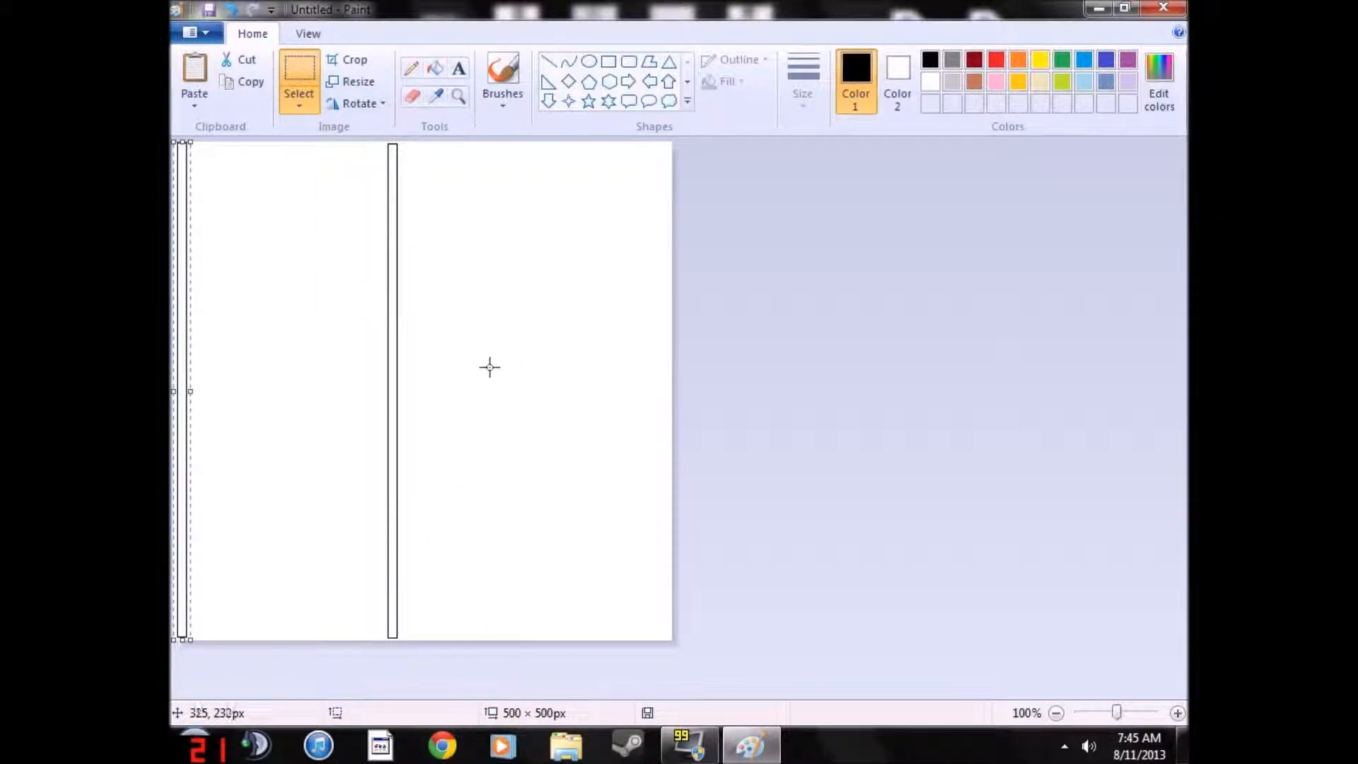
{"action": "left_click_drag", "start_coordinate": [182, 388], "coordinate": [404, 417]}
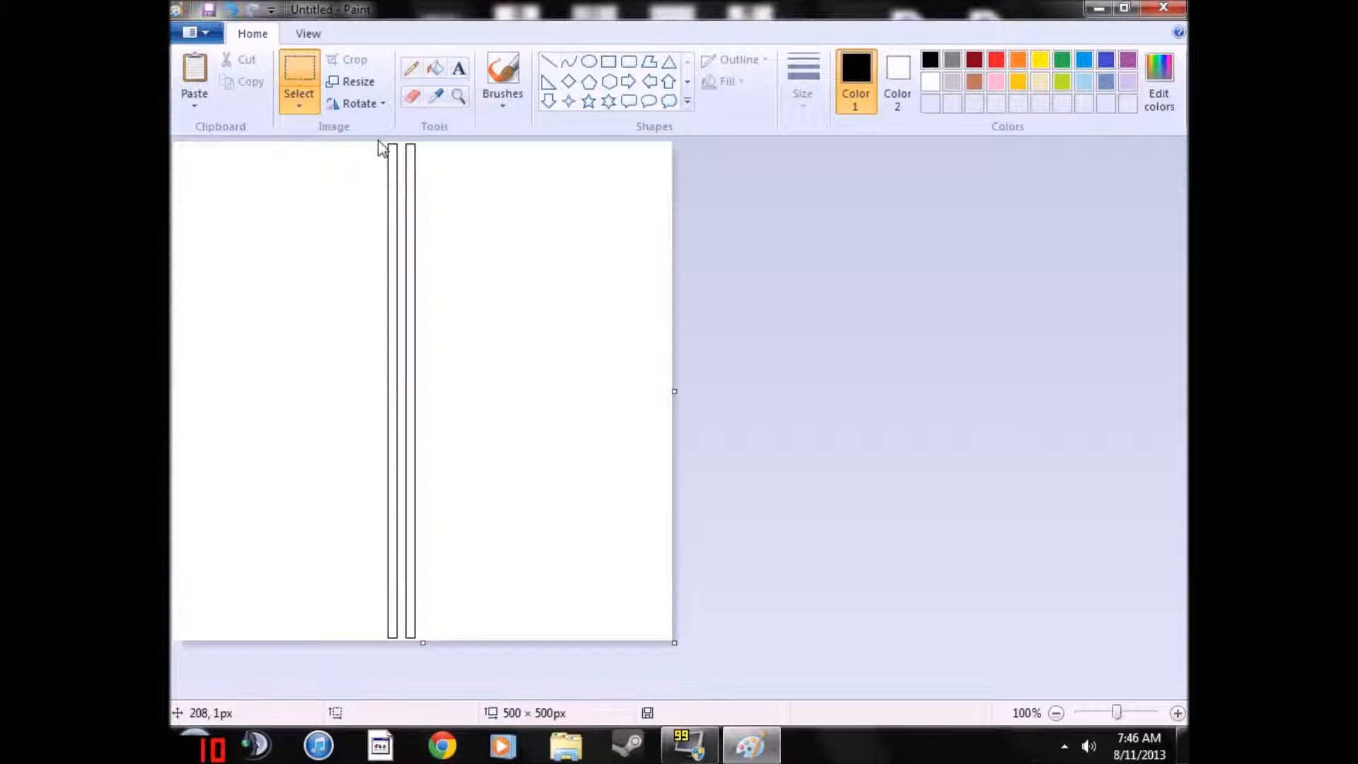
- Copy the pair of narrow rectangles and place the duplicate beside it to continue the evenly spaced stripe pattern
{"action": "left_click_drag", "start_coordinate": [383, 142], "coordinate": [425, 642]}
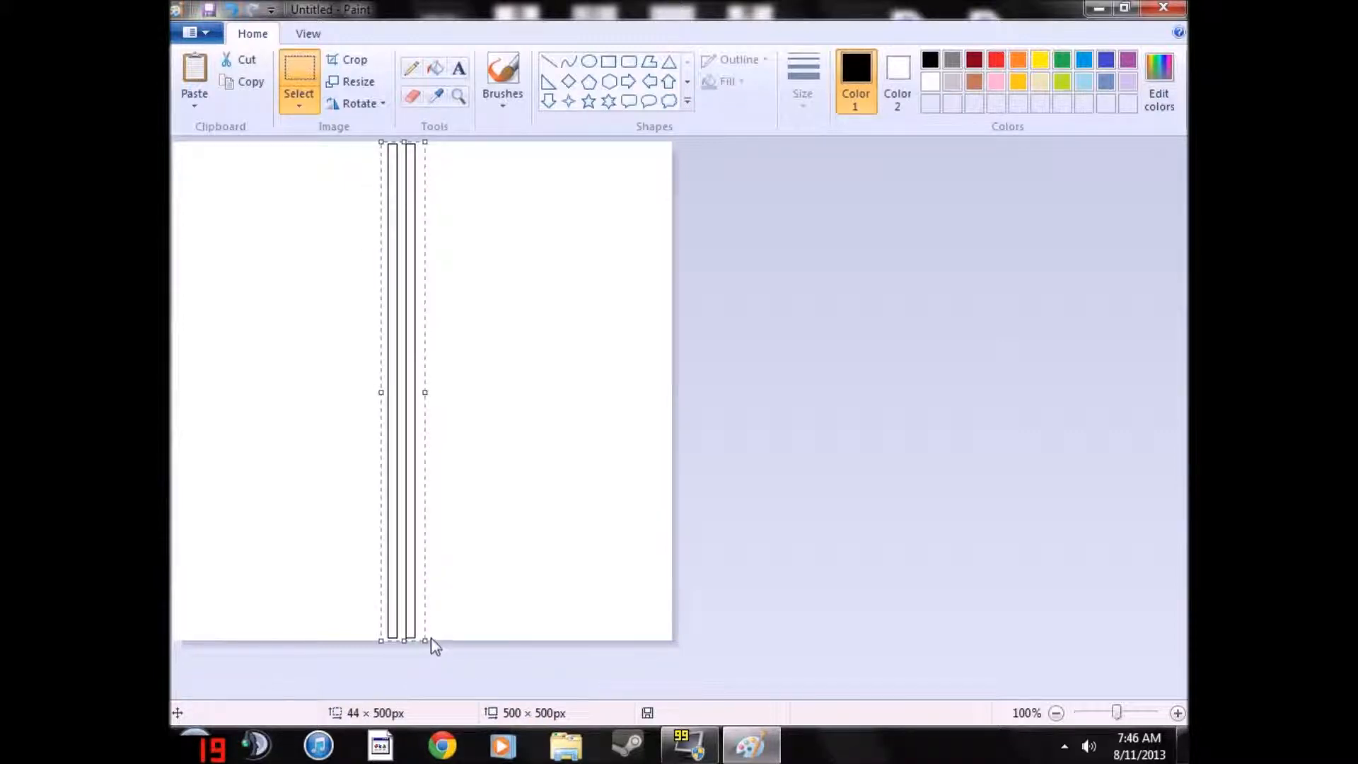
{"action": "key", "text": "ctrl+c"}
{"action": "key", "text": "ctrl+v"}
{"action": "left_click_drag", "start_coordinate": [206, 375], "coordinate": [444, 390]}
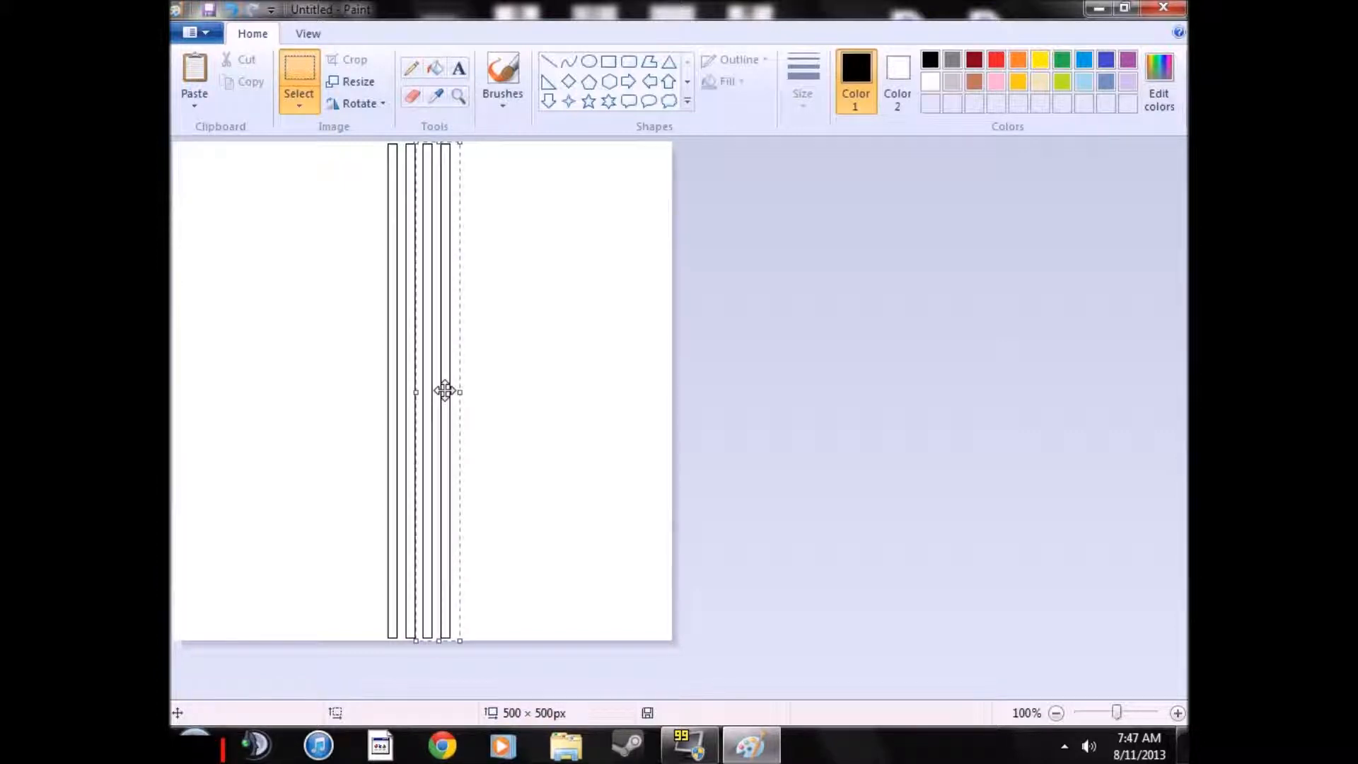
{"action": "left_click", "coordinate": [500, 389]}
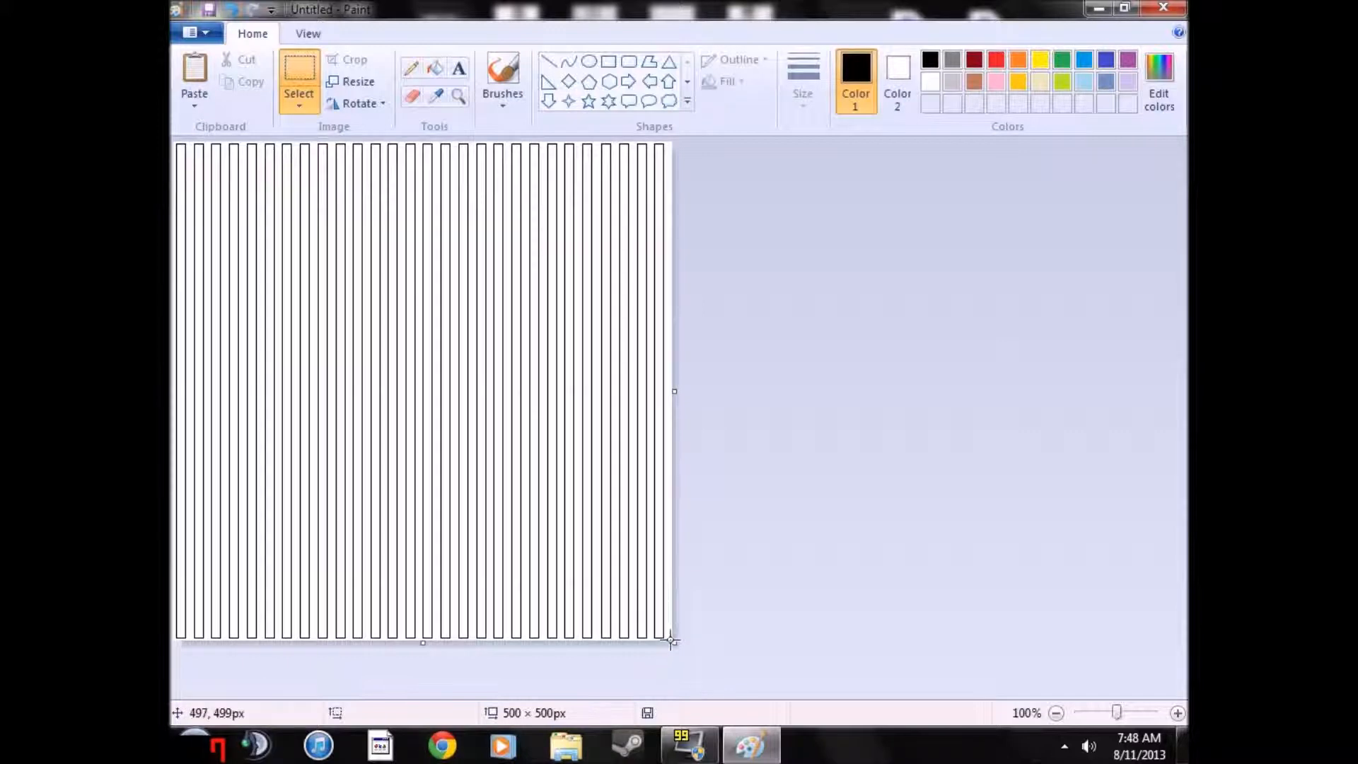
- Select all the vertical stripes with transparent selection enabled and overlay them rotated right 90° to form a square grid
{"action": "left_click_drag", "start_coordinate": [658, 633], "coordinate": [179, 136]}
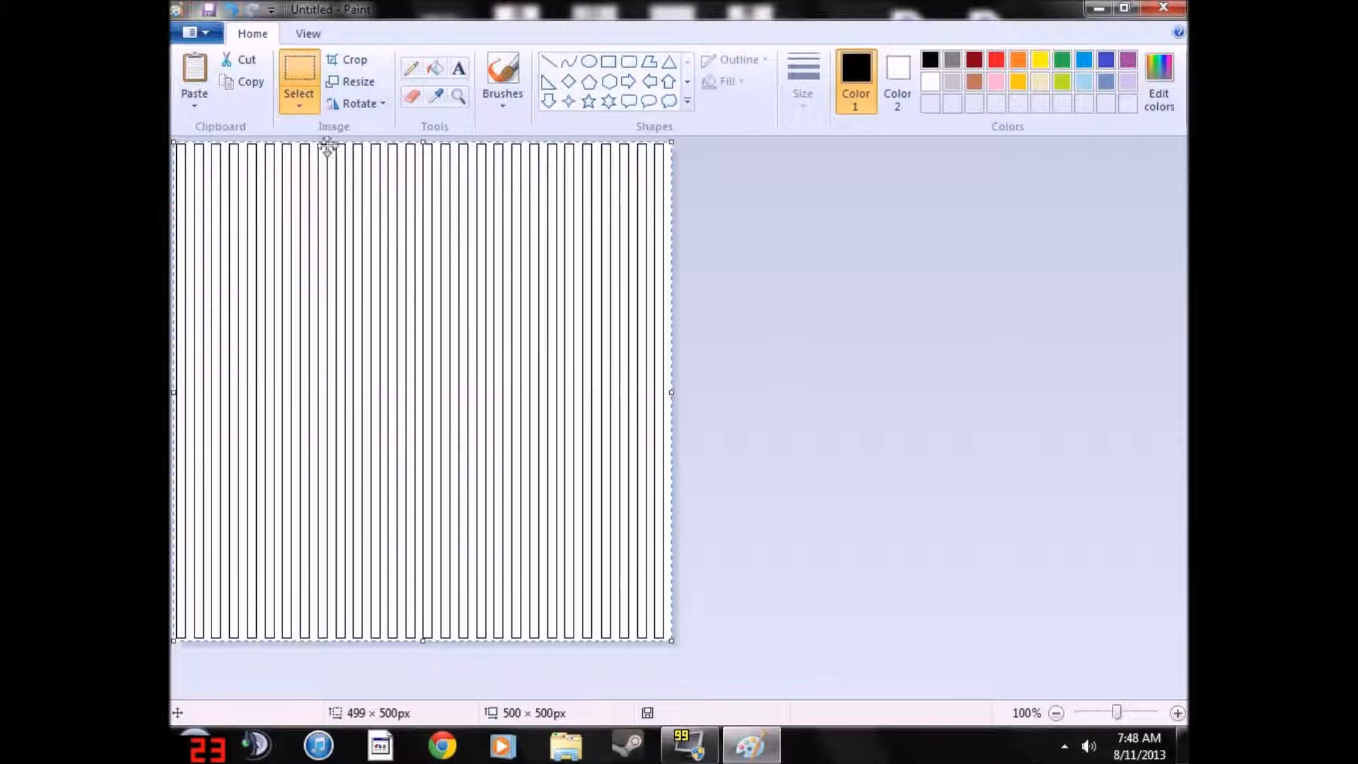
{"action": "left_click", "coordinate": [300, 101]}
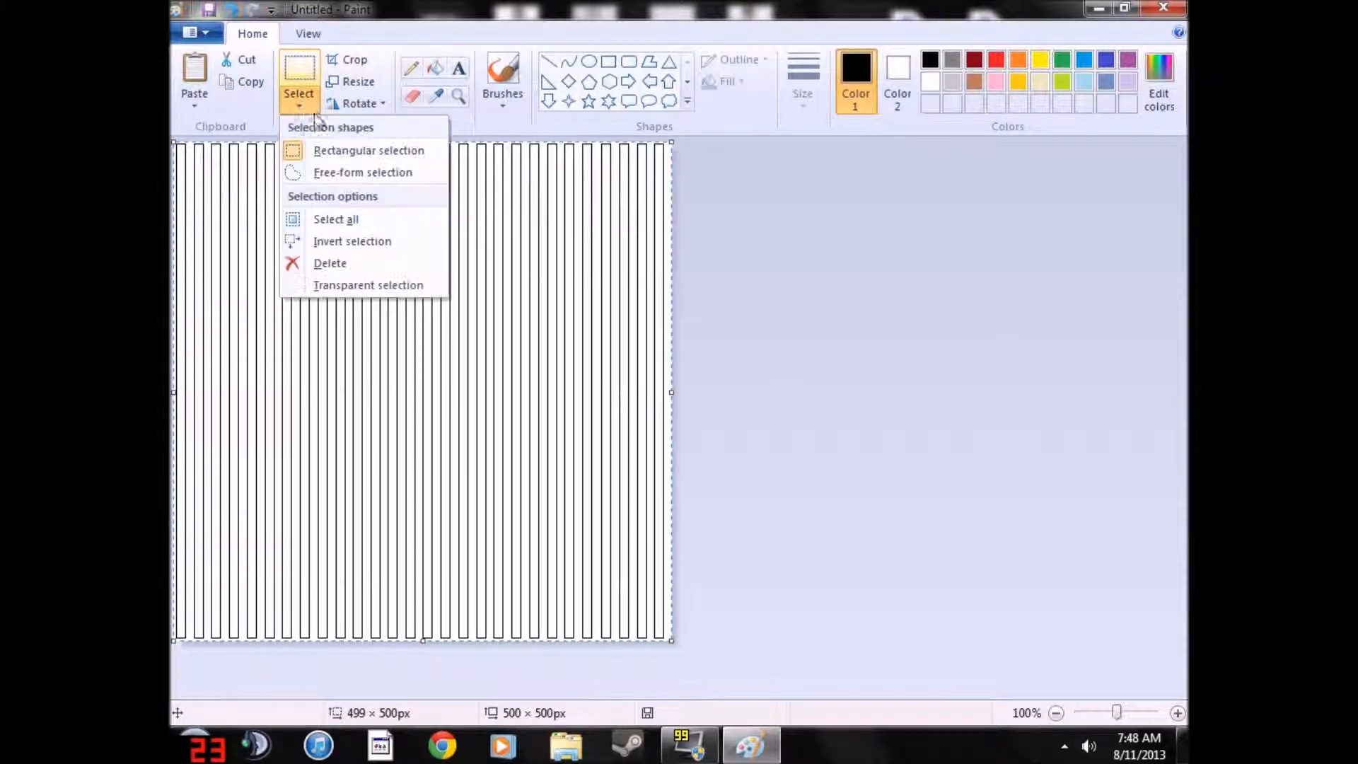
{"action": "left_click", "coordinate": [344, 285]}
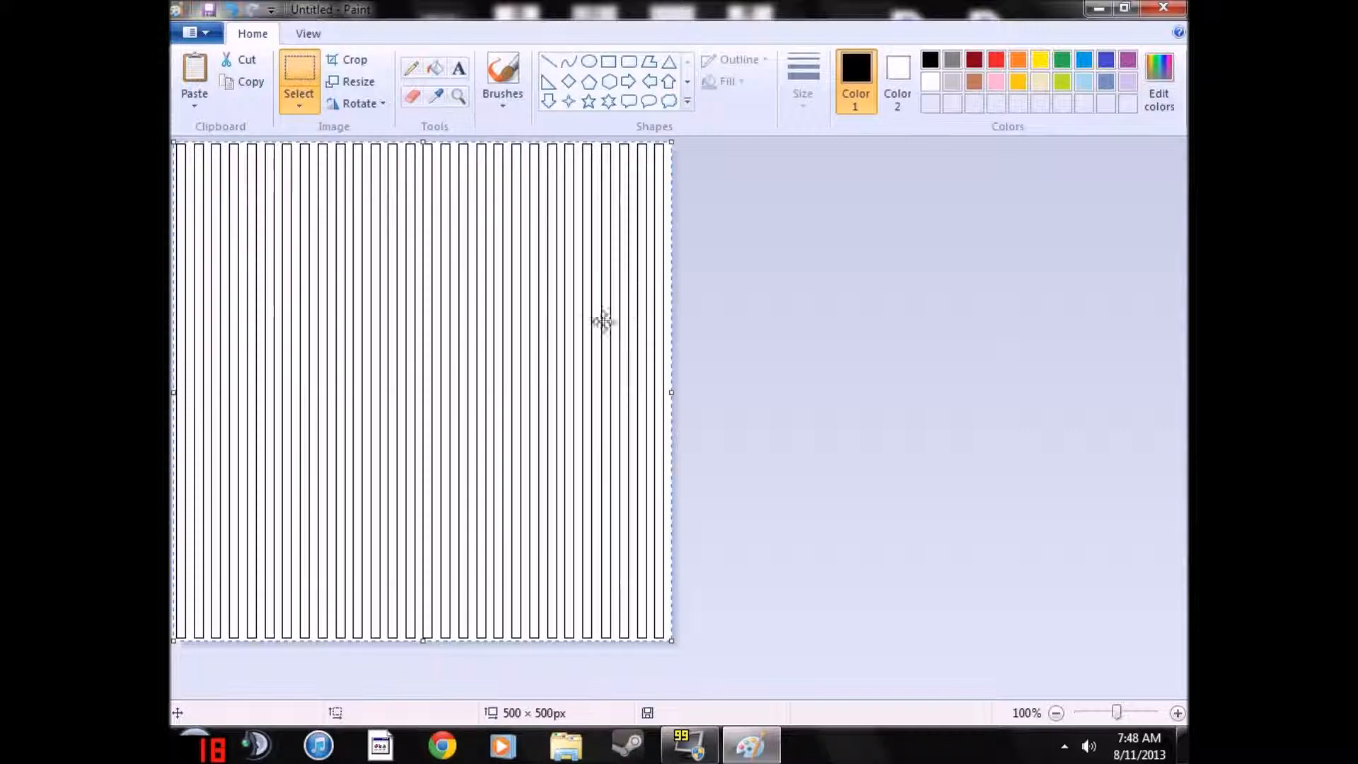
{"action": "left_click", "coordinate": [372, 109]}
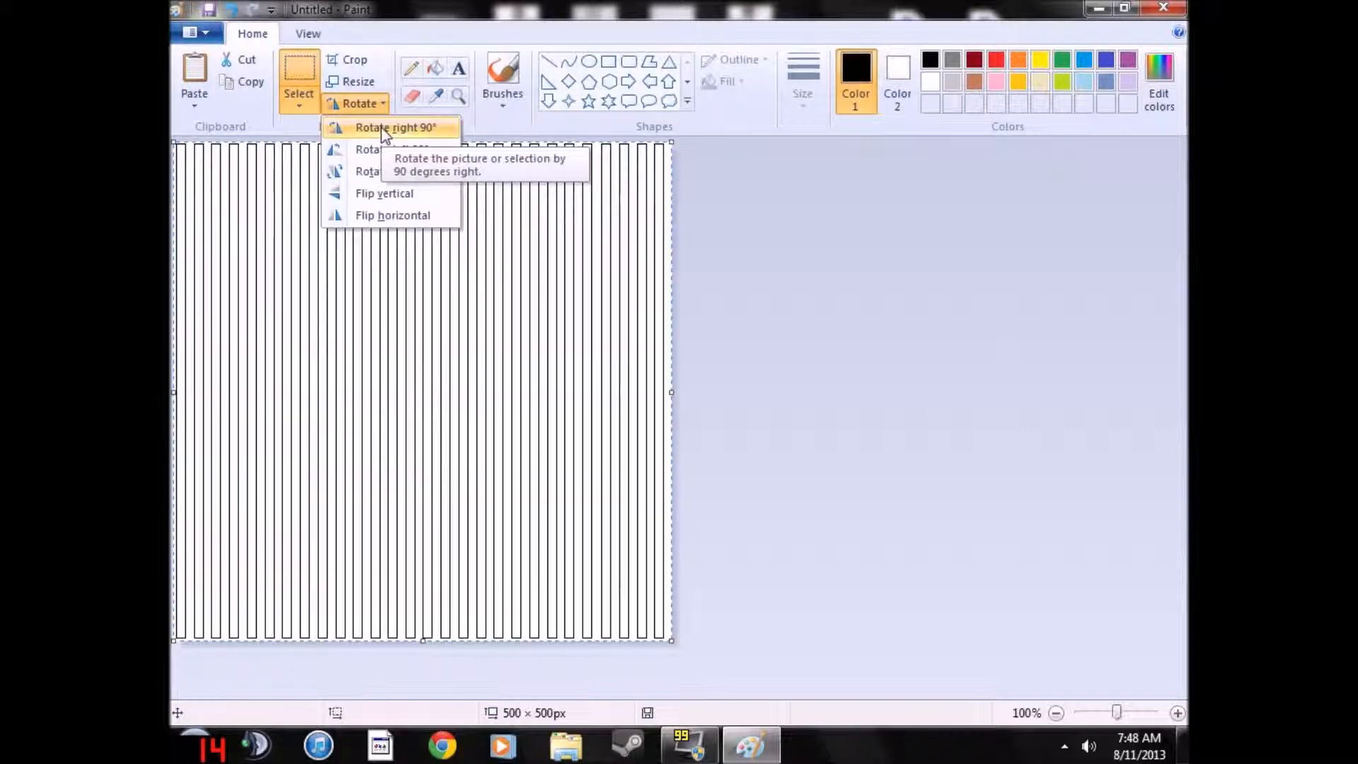
{"action": "left_click", "coordinate": [385, 128]}
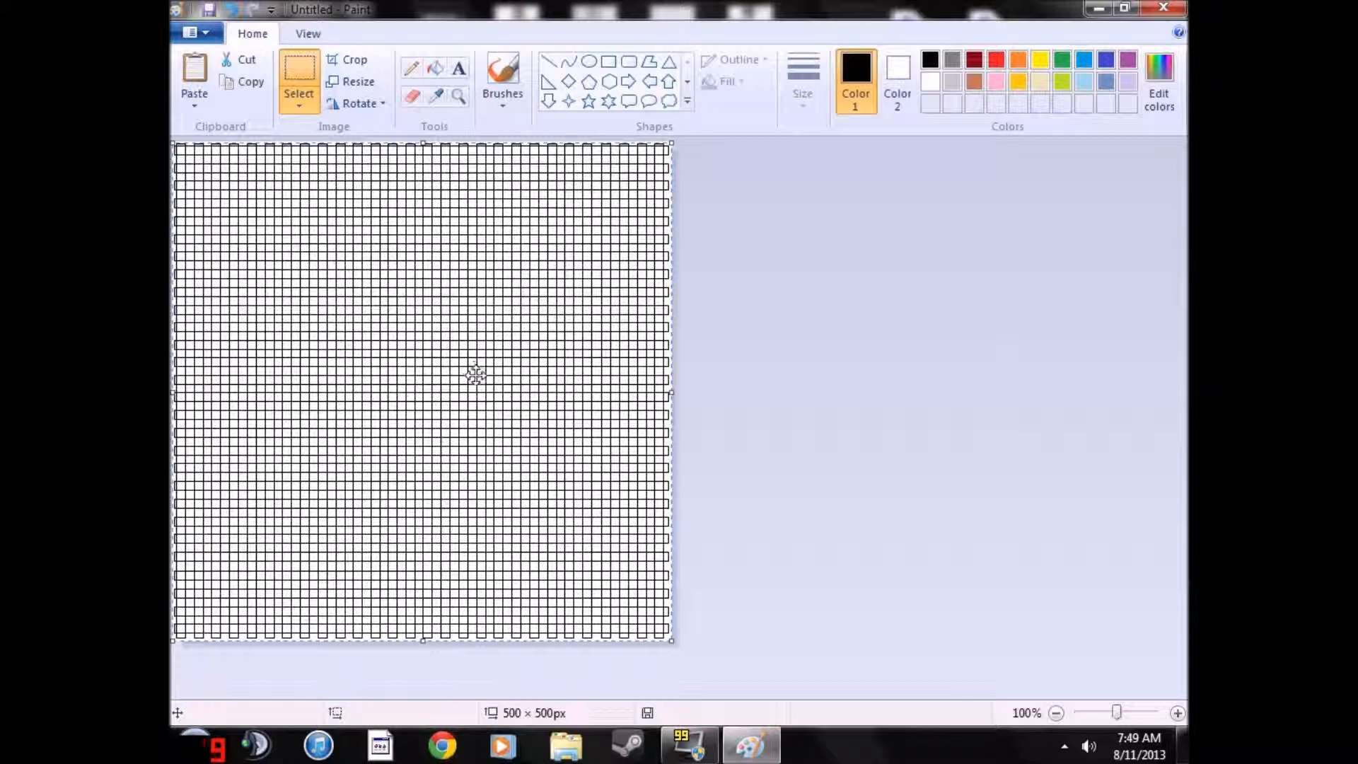
{"action": "key", "text": "Escape"}
{"action": "key", "text": "ctrl+a"}
{"action": "key", "text": "Escape"}
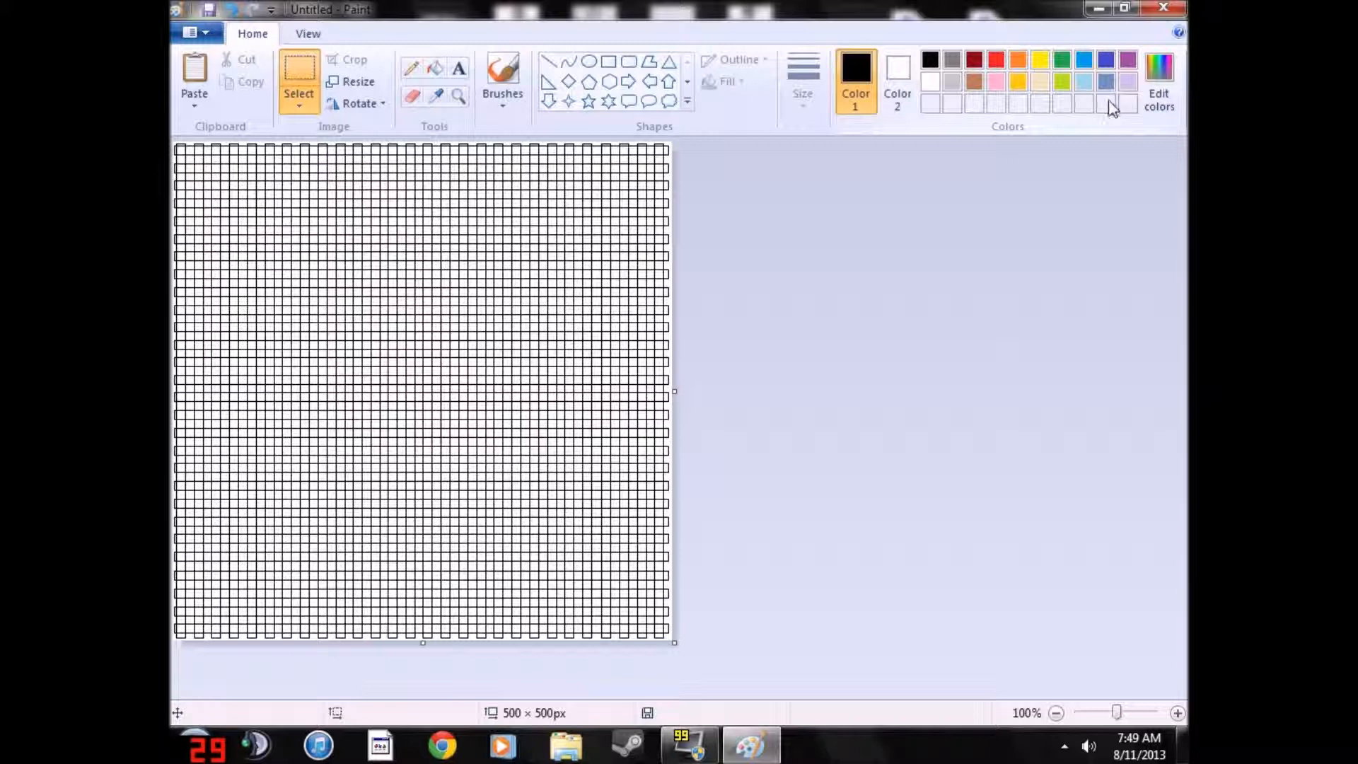
- Recolor the black grid lines indigo with the Fill tool
{"action": "left_click", "coordinate": [1106, 62]}
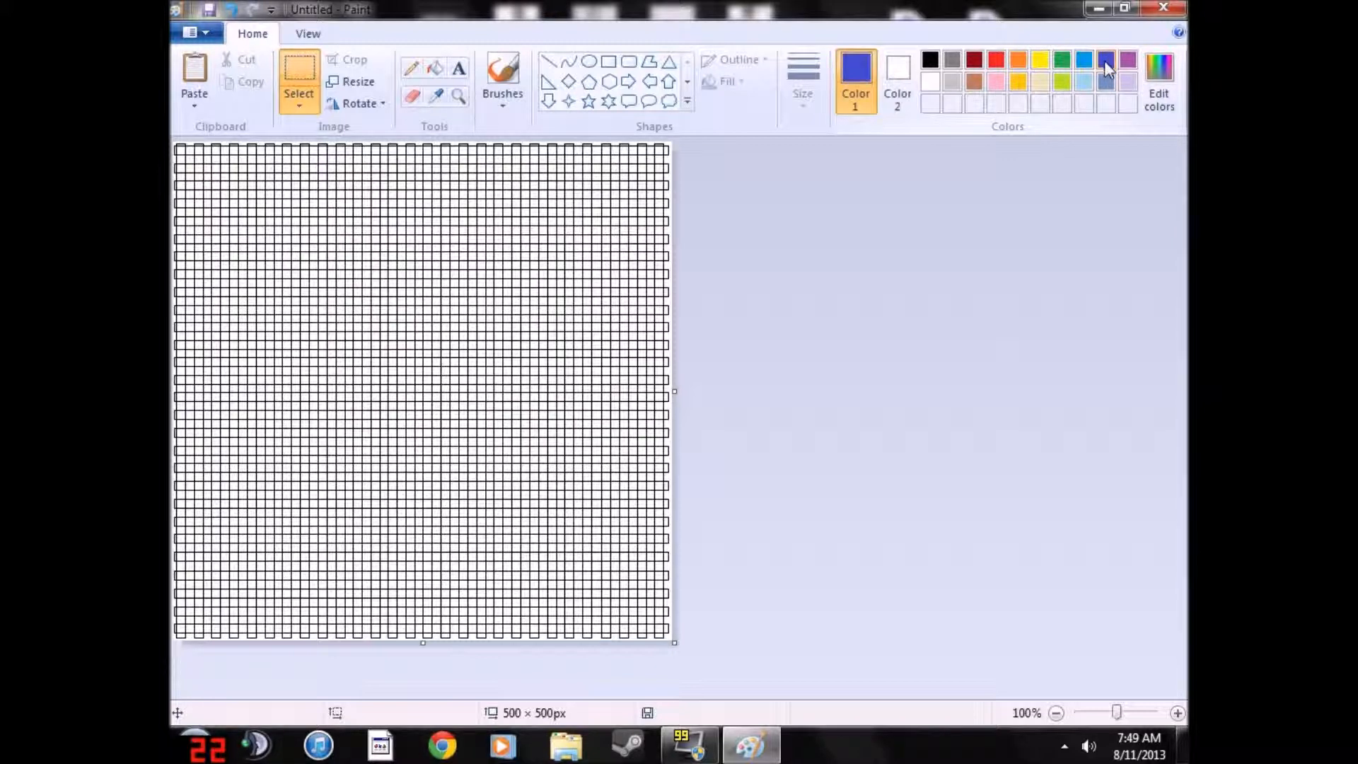
{"action": "left_click", "coordinate": [438, 71]}
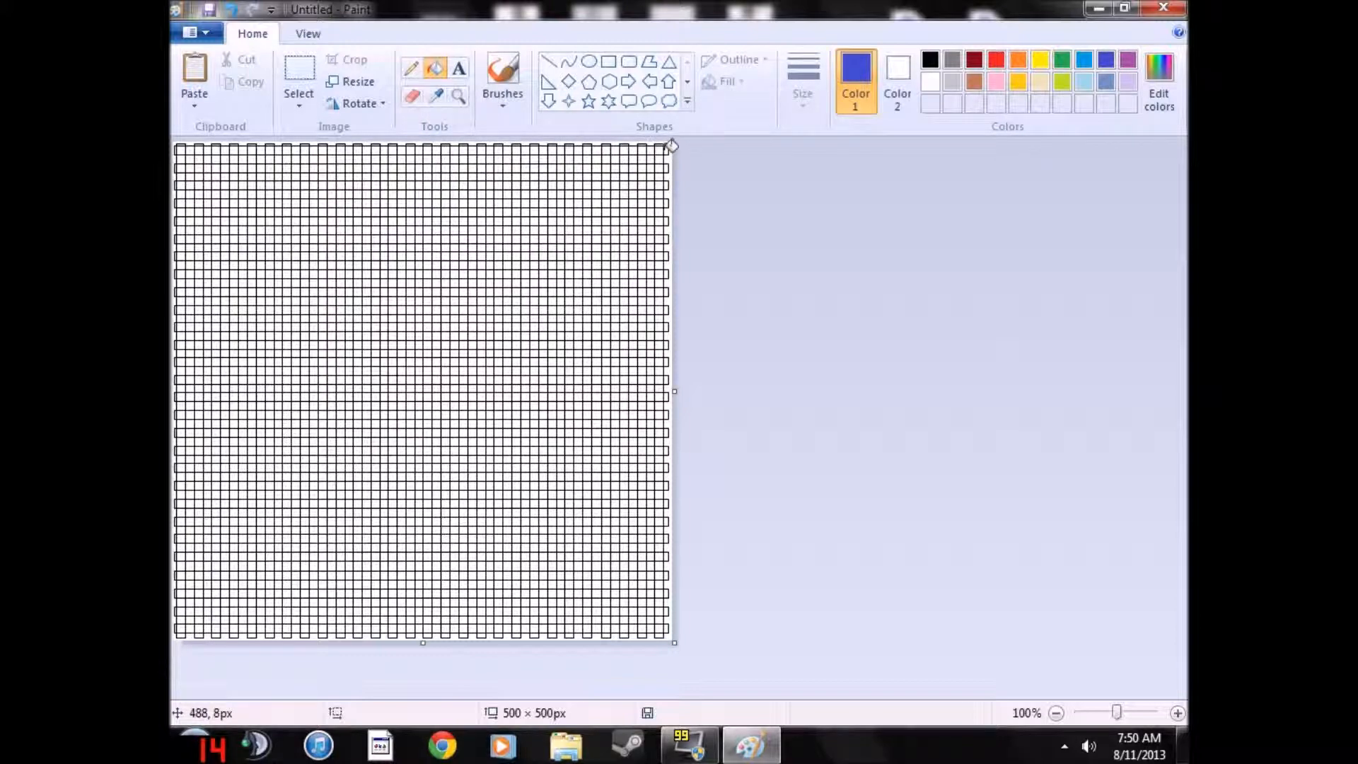
{"action": "left_click", "coordinate": [458, 96]}
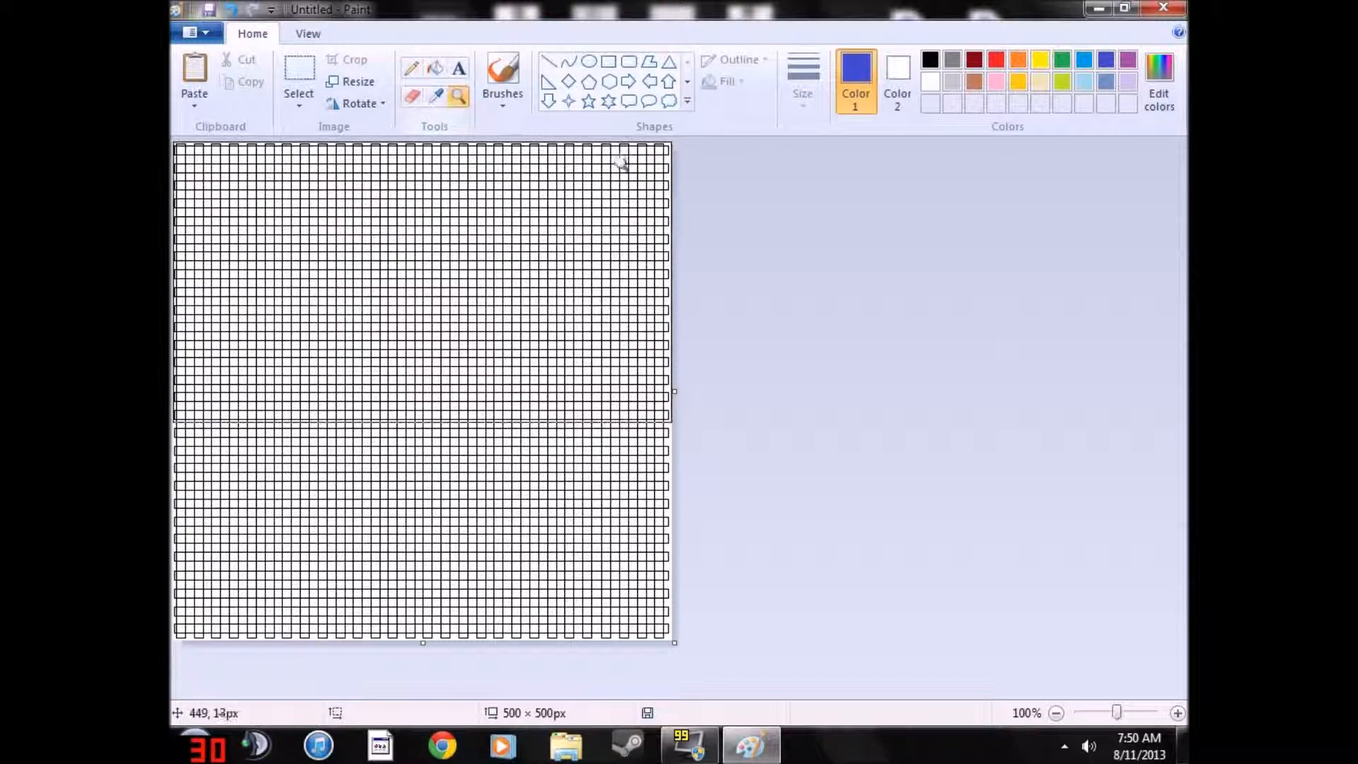
{"action": "left_click", "coordinate": [622, 162]}
{"action": "left_click", "coordinate": [727, 176]}
{"action": "left_click", "coordinate": [792, 162]}
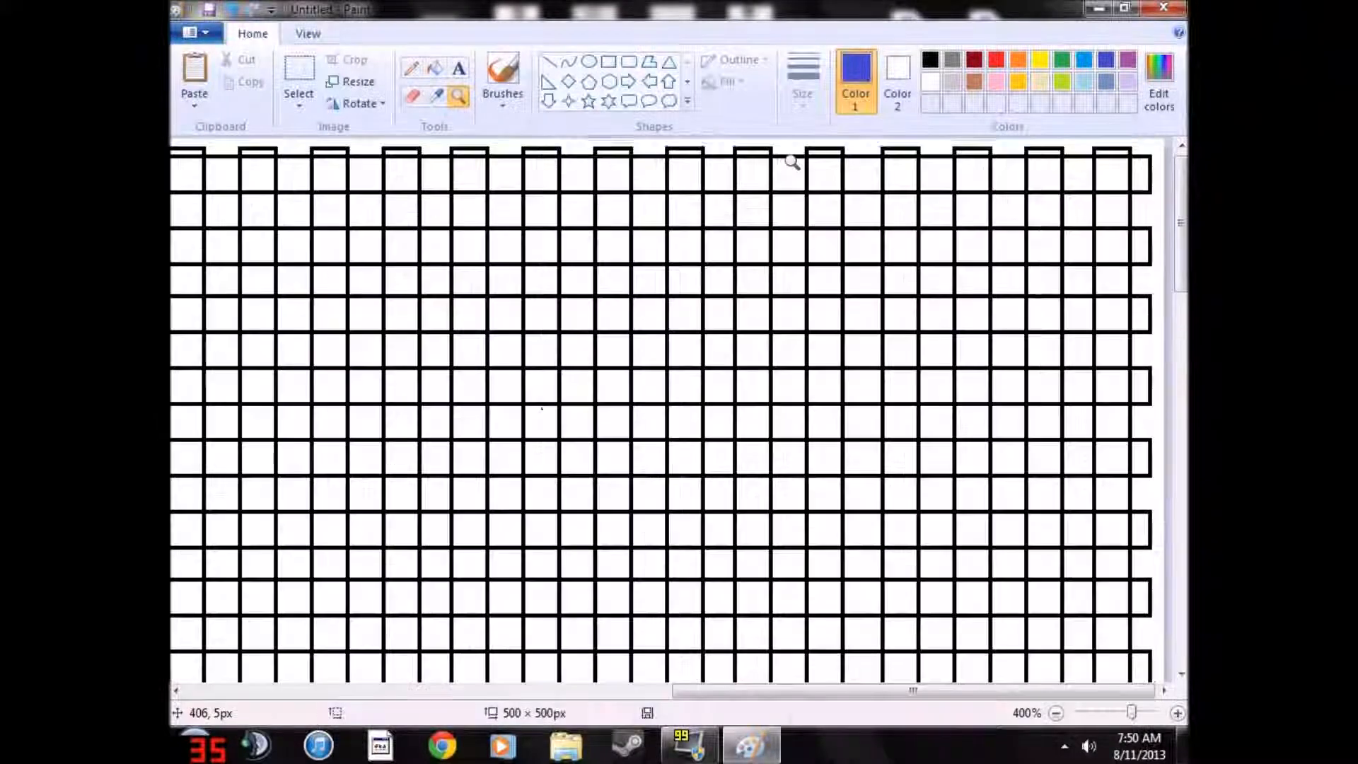
{"action": "left_click", "coordinate": [435, 68]}
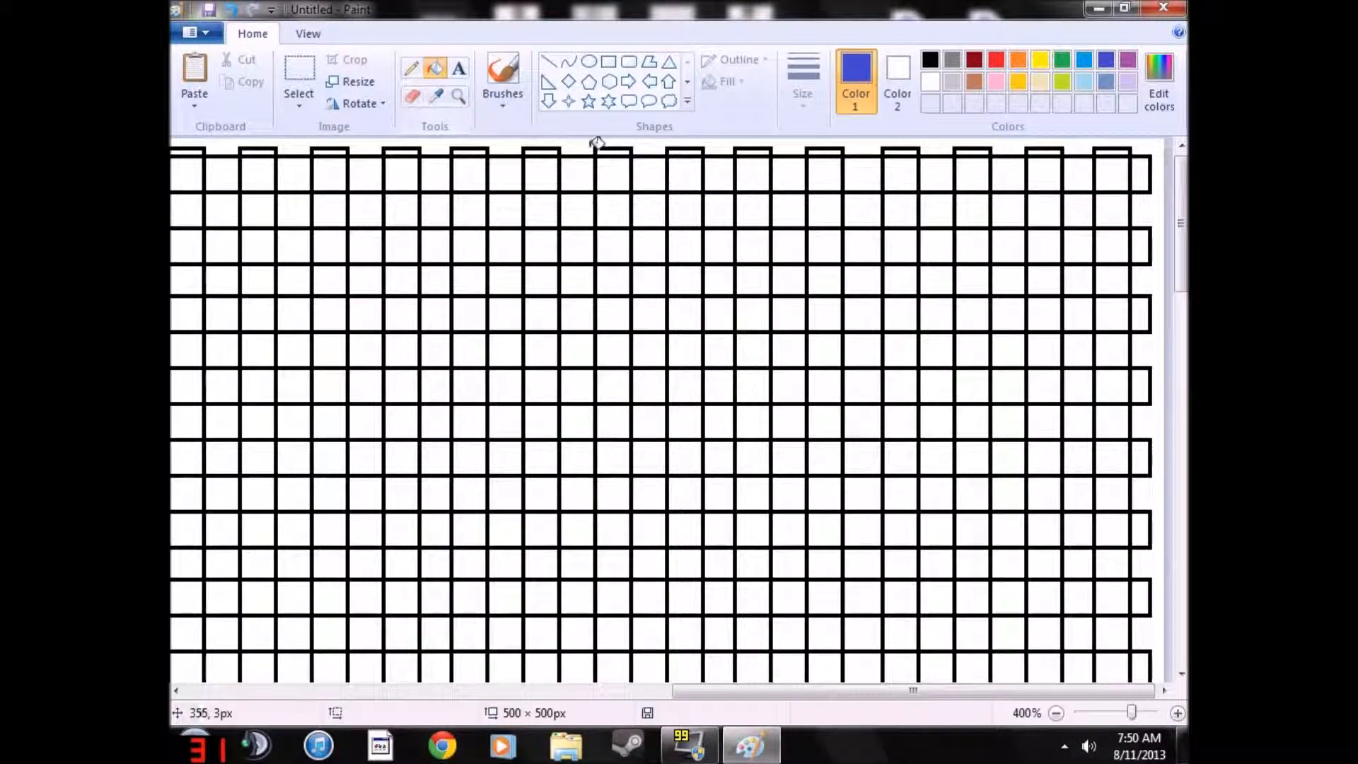
{"action": "left_click", "coordinate": [604, 146]}
{"action": "left_click", "coordinate": [602, 147]}
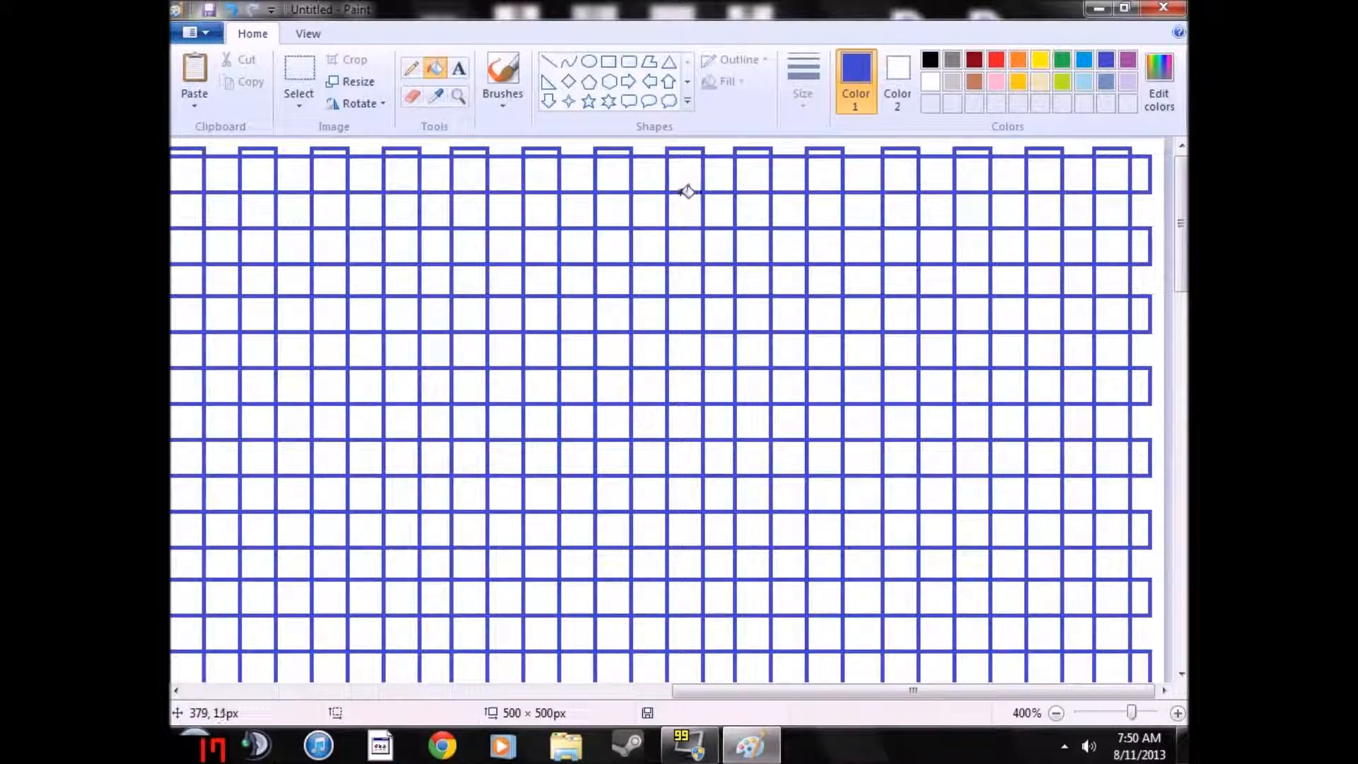
{"action": "scroll", "coordinate": [703, 244], "scroll_direction": "down", "scroll_amount": 1, "text": "ctrl"}
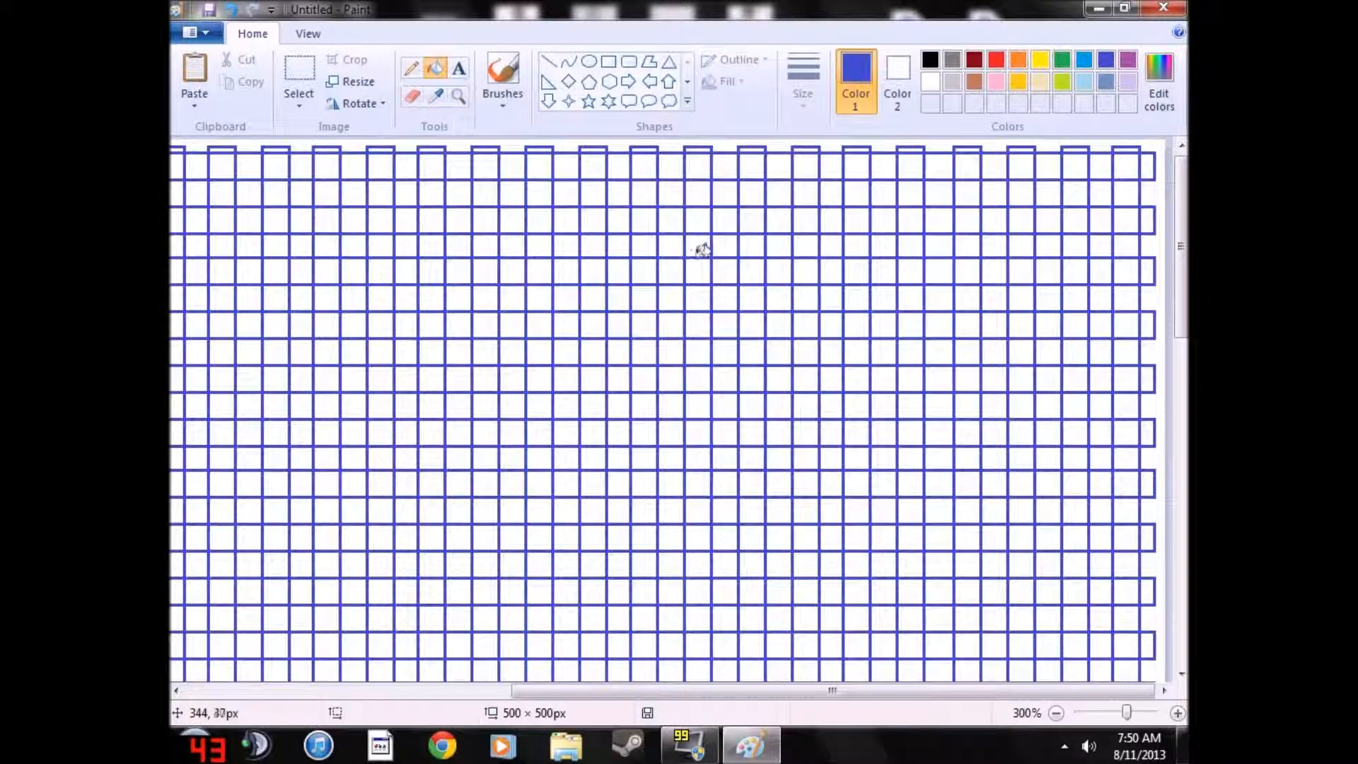
{"action": "scroll", "coordinate": [702, 249], "scroll_direction": "down", "scroll_amount": 3, "text": "ctrl"}
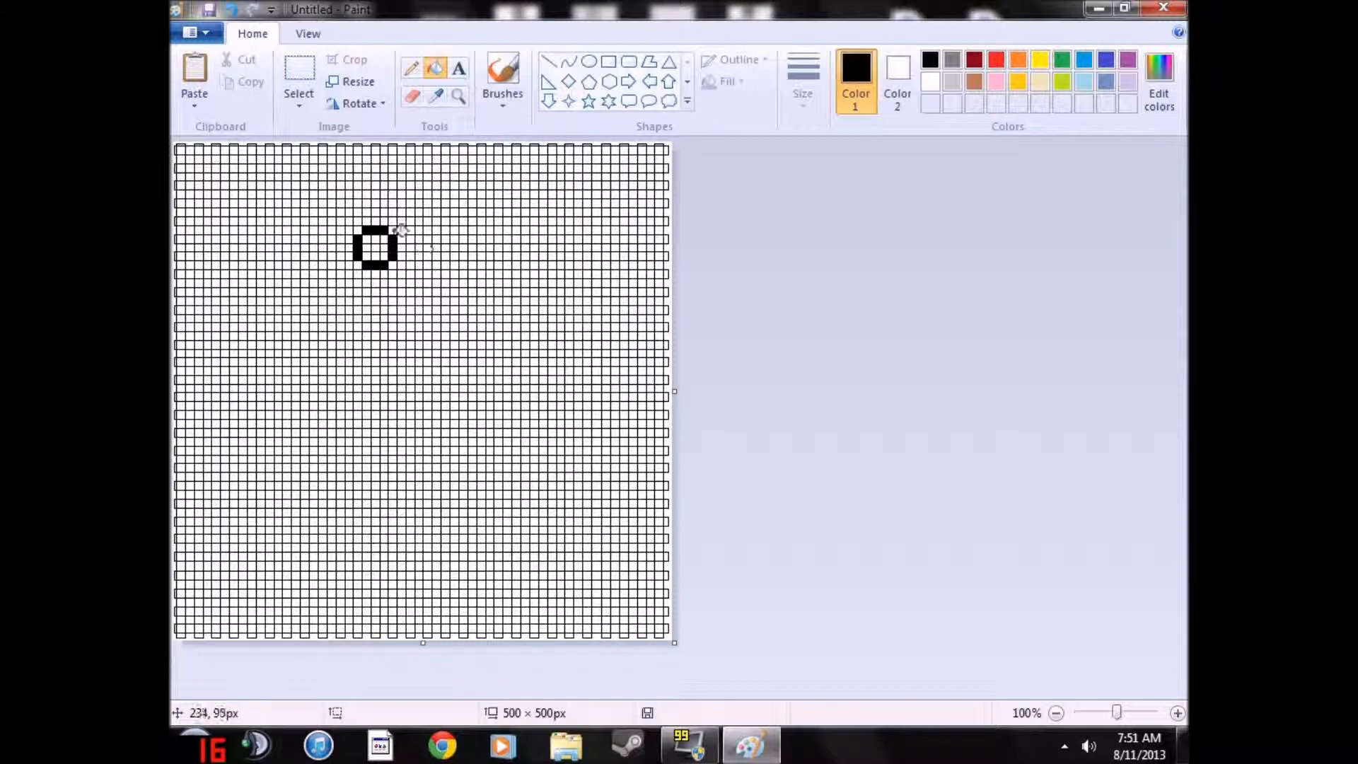
- Try filling the black ring outline on the grid with red
{"action": "left_click", "coordinate": [458, 96]}
{"action": "left_click", "coordinate": [400, 248]}
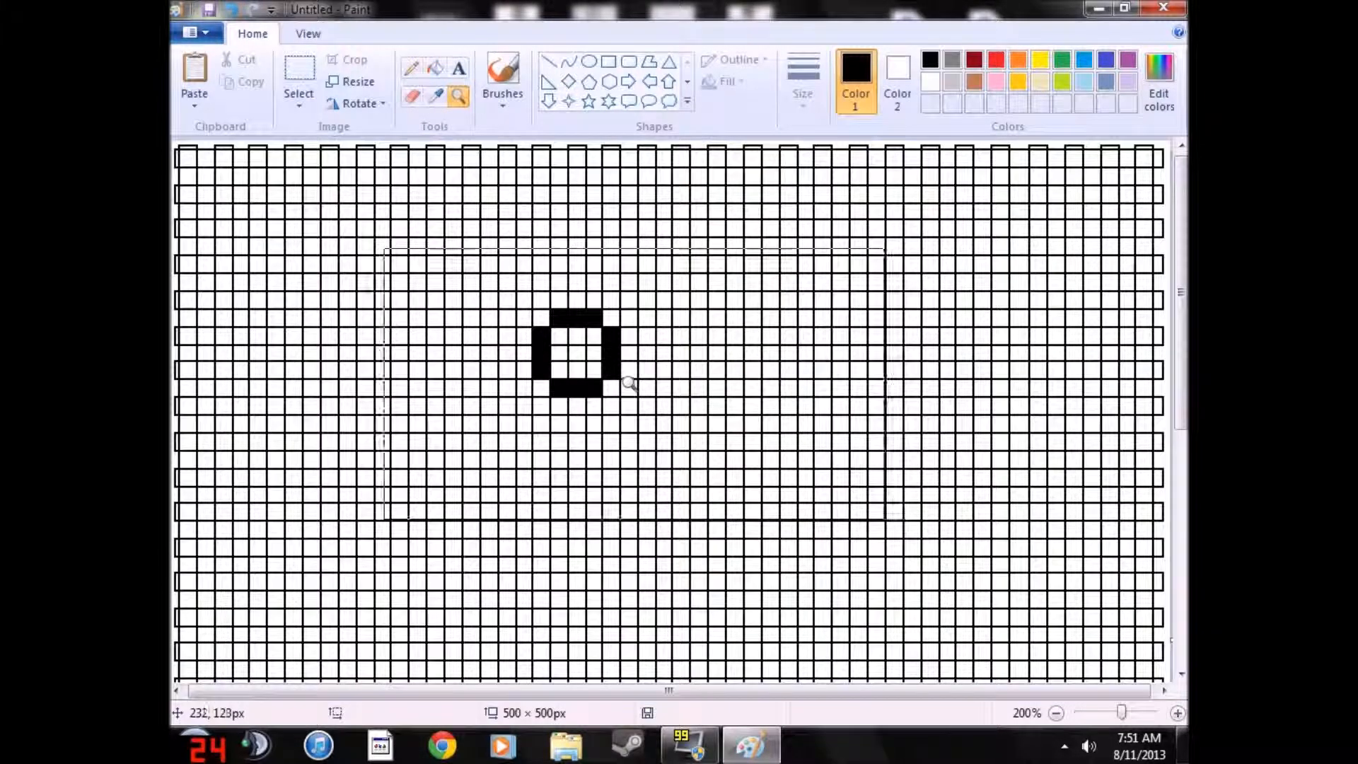
{"action": "left_click", "coordinate": [616, 374]}
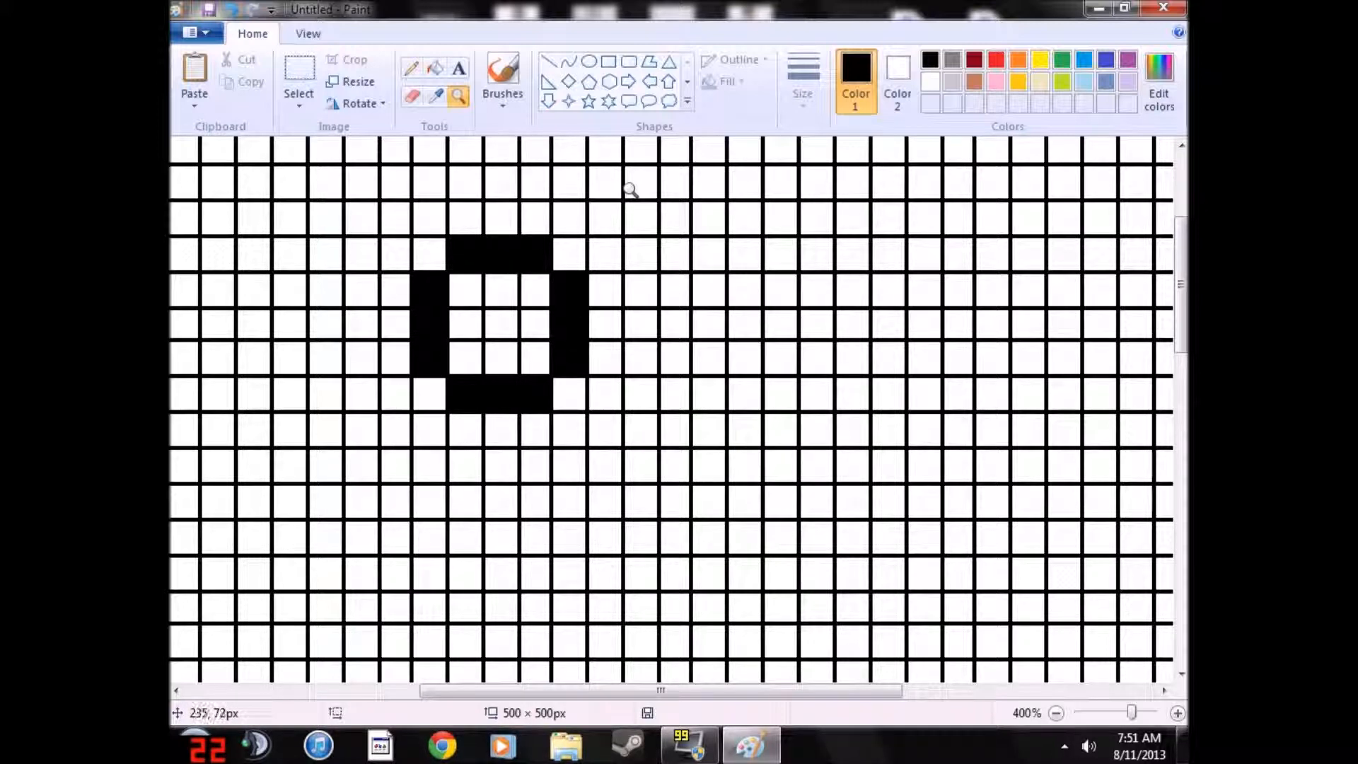
{"action": "left_click", "coordinate": [1002, 61]}
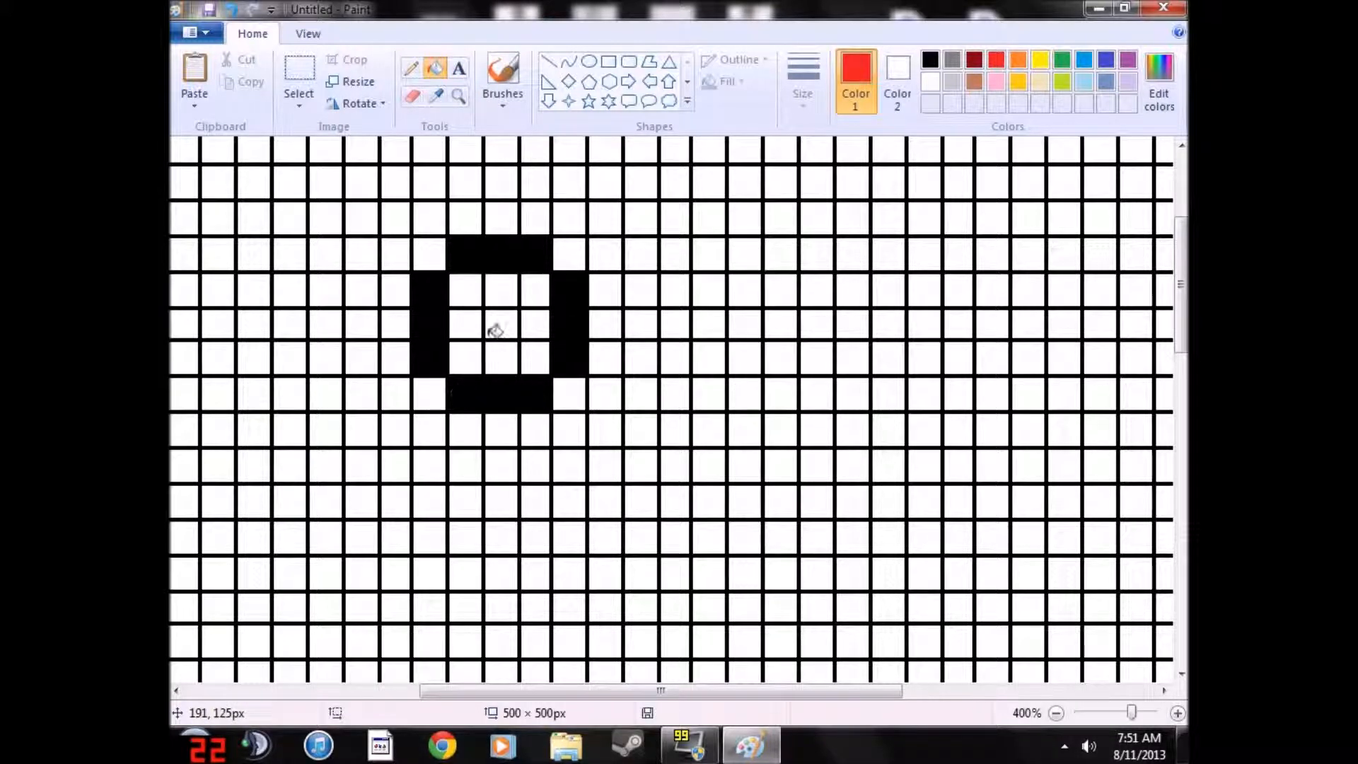
{"action": "left_click", "coordinate": [544, 250]}
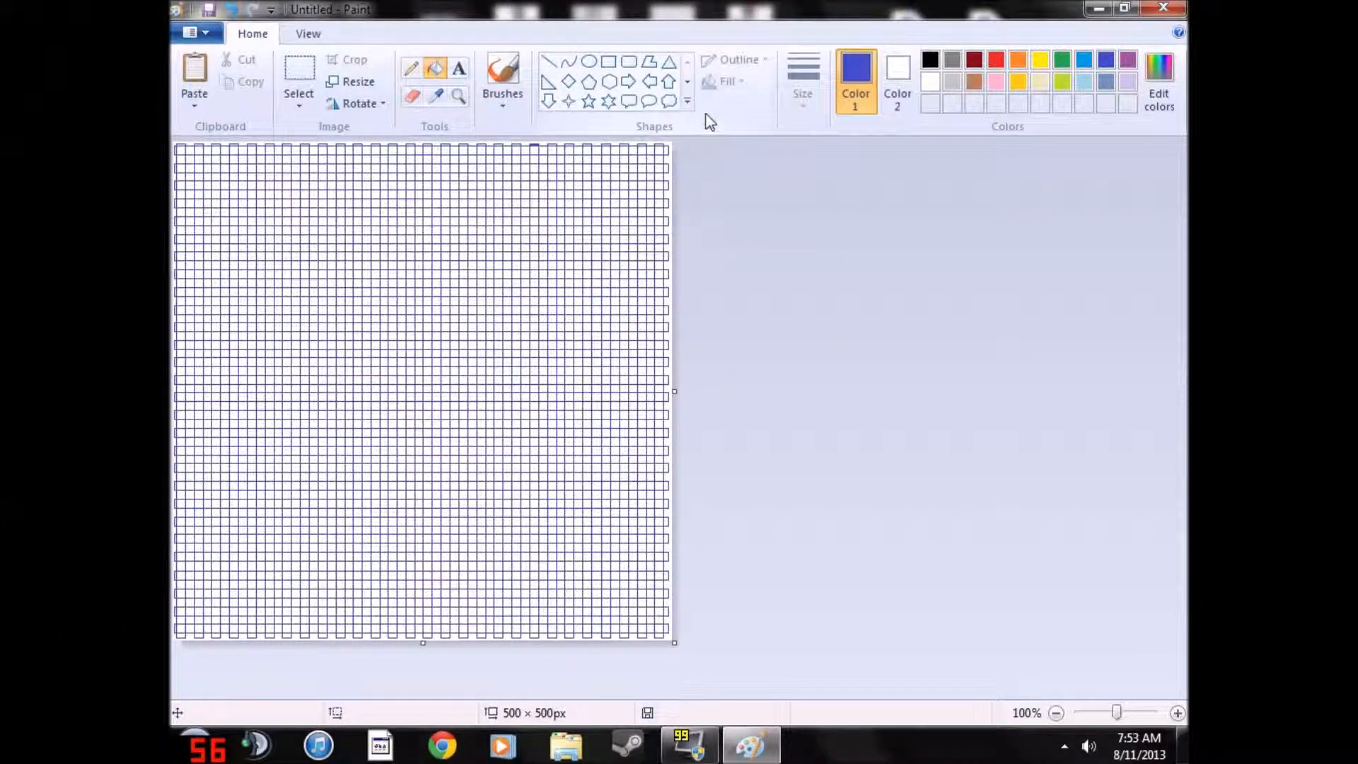
- Fill grid cells with black to outline the first digit, a 4, in the upper-left area of the grid
{"action": "left_click", "coordinate": [930, 60]}
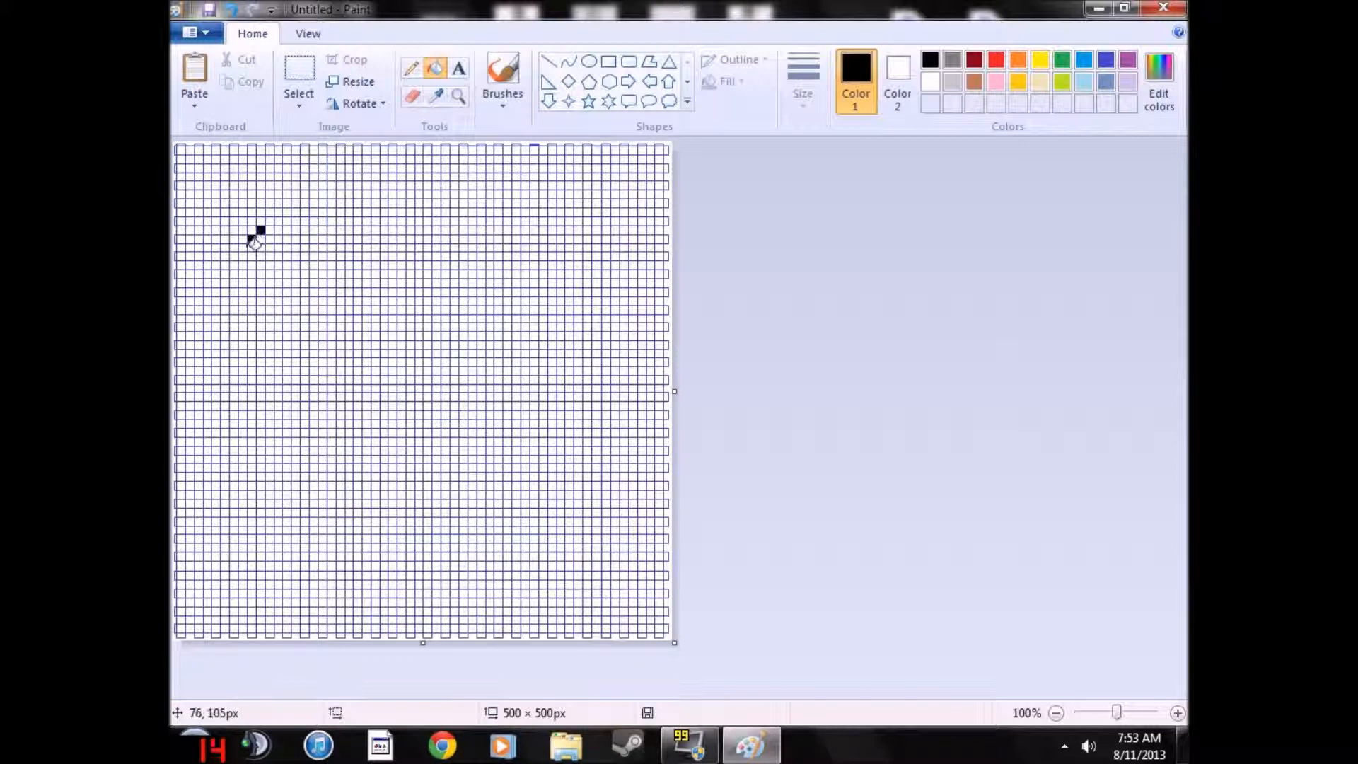
{"action": "left_click", "coordinate": [244, 258]}
{"action": "left_click", "coordinate": [245, 267]}
{"action": "left_click", "coordinate": [253, 283]}
{"action": "left_click", "coordinate": [261, 283]}
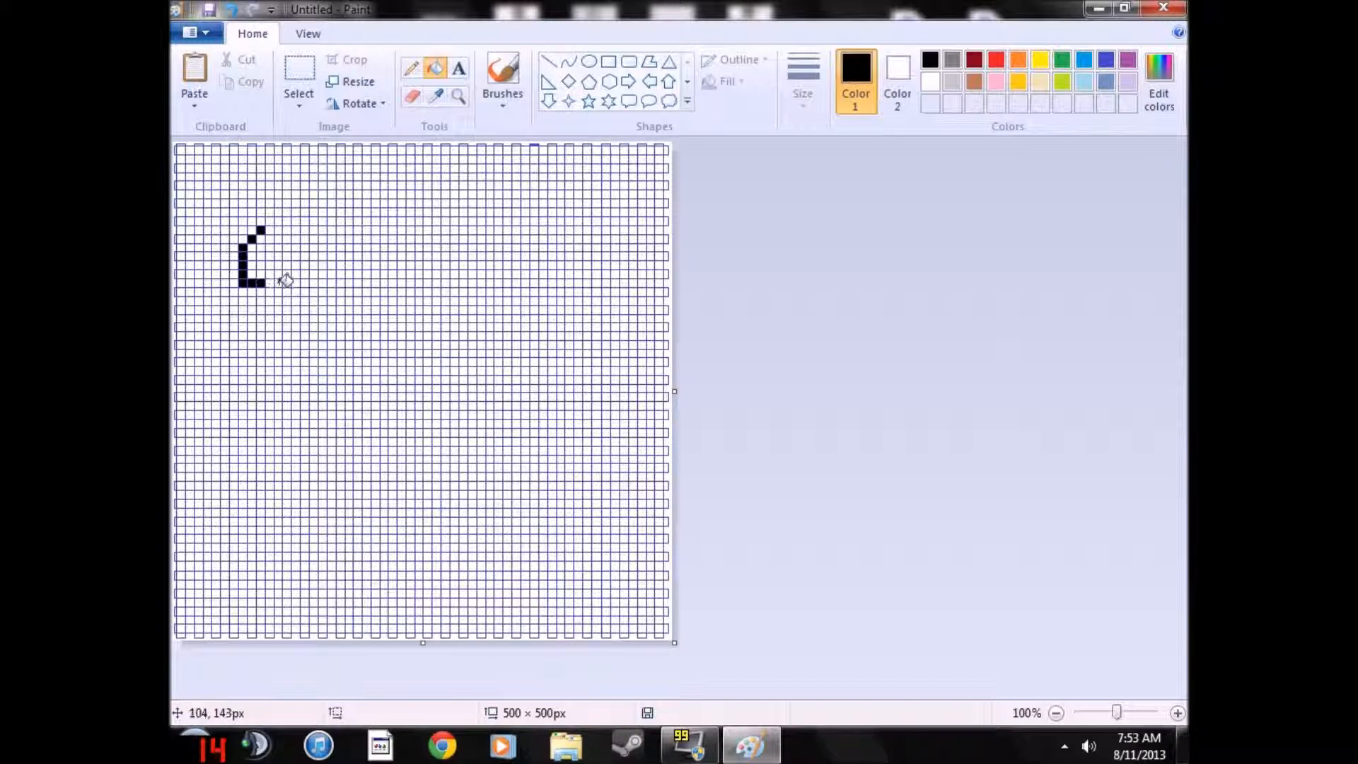
{"action": "left_click", "coordinate": [271, 283]}
{"action": "left_click", "coordinate": [269, 229]}
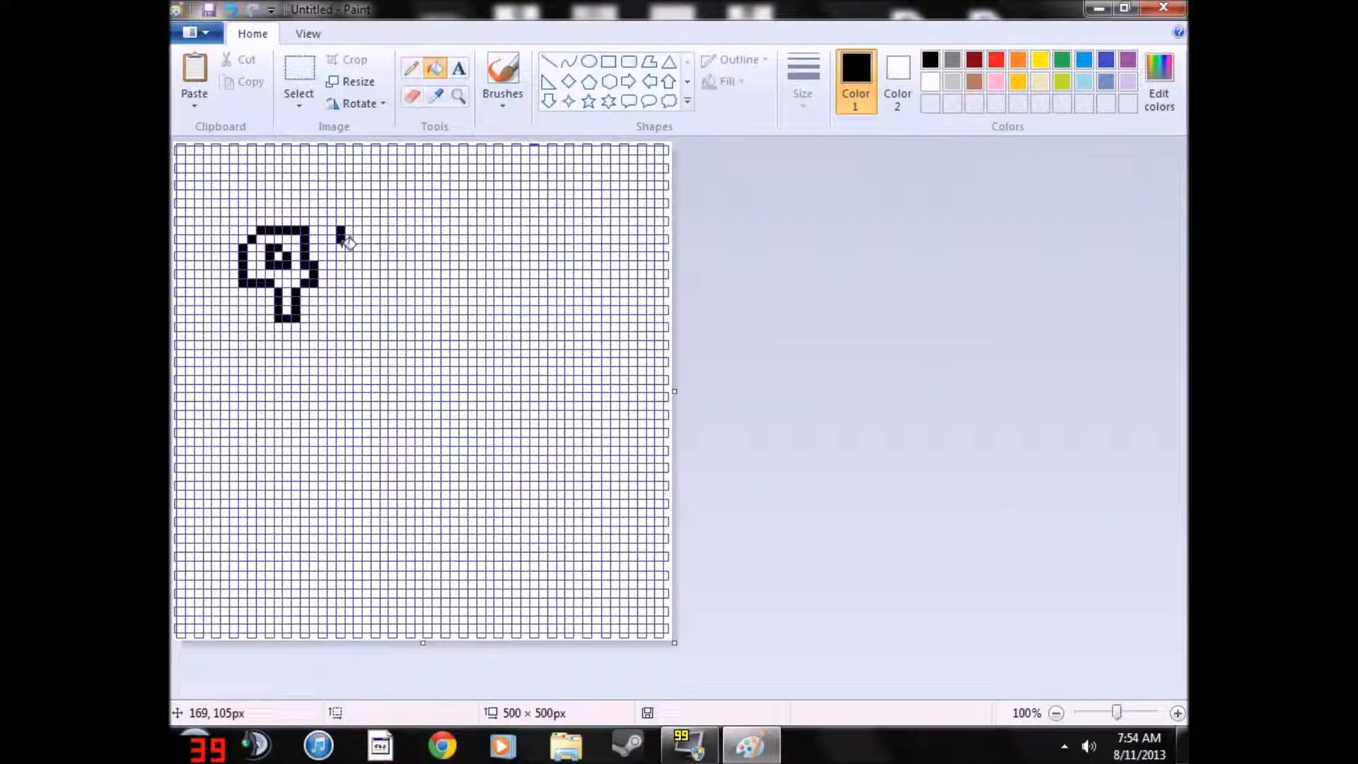
- Fill a column of grid cells black to outline a 1 to the right of the first digit
{"action": "left_click", "coordinate": [343, 246]}
{"action": "left_click", "coordinate": [349, 258]}
{"action": "left_click", "coordinate": [352, 268]}
{"action": "left_click", "coordinate": [352, 276]}
{"action": "left_click", "coordinate": [353, 287]}
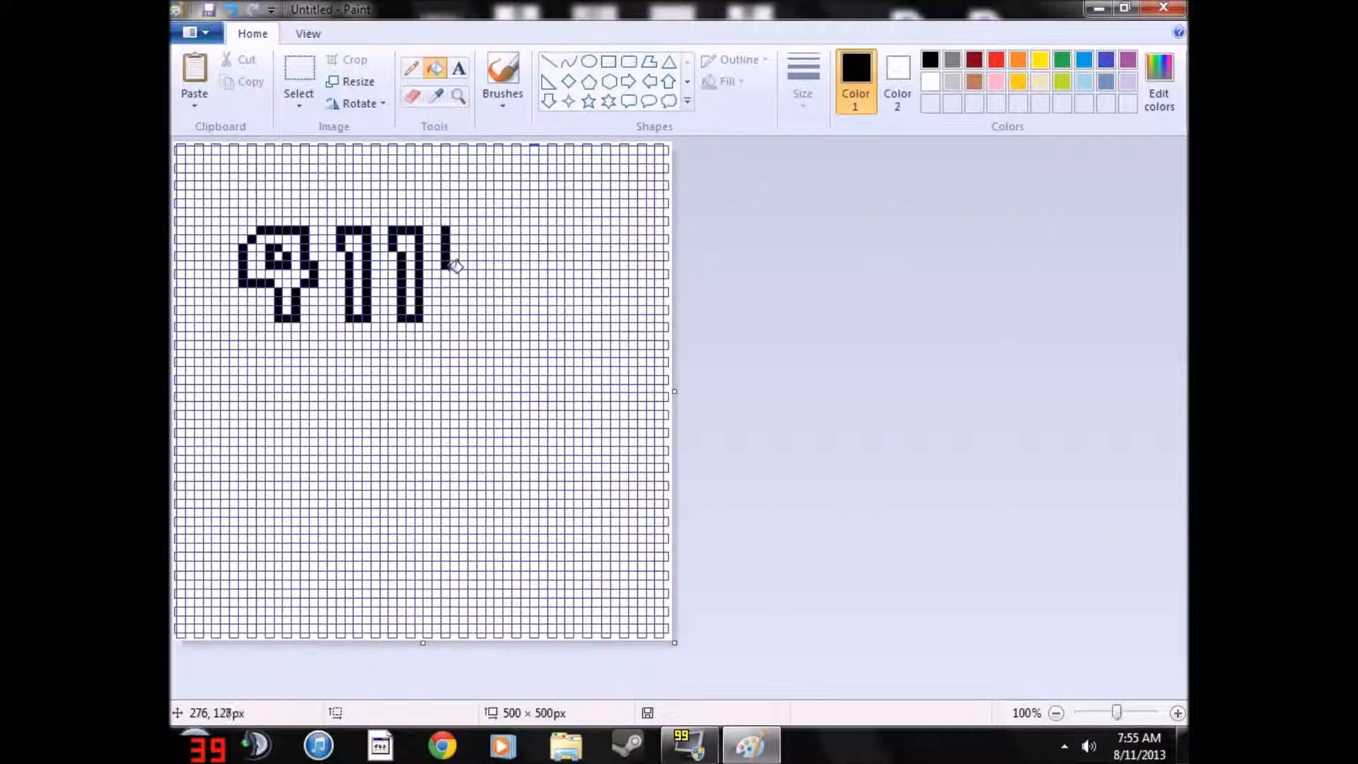
- Fill grid cells black along the left side and base of a 0 after the second 1
{"action": "left_click", "coordinate": [455, 273]}
{"action": "left_click", "coordinate": [452, 290]}
{"action": "left_click", "coordinate": [454, 298]}
{"action": "left_click", "coordinate": [447, 316]}
{"action": "left_click", "coordinate": [457, 318]}
{"action": "left_click", "coordinate": [465, 318]}
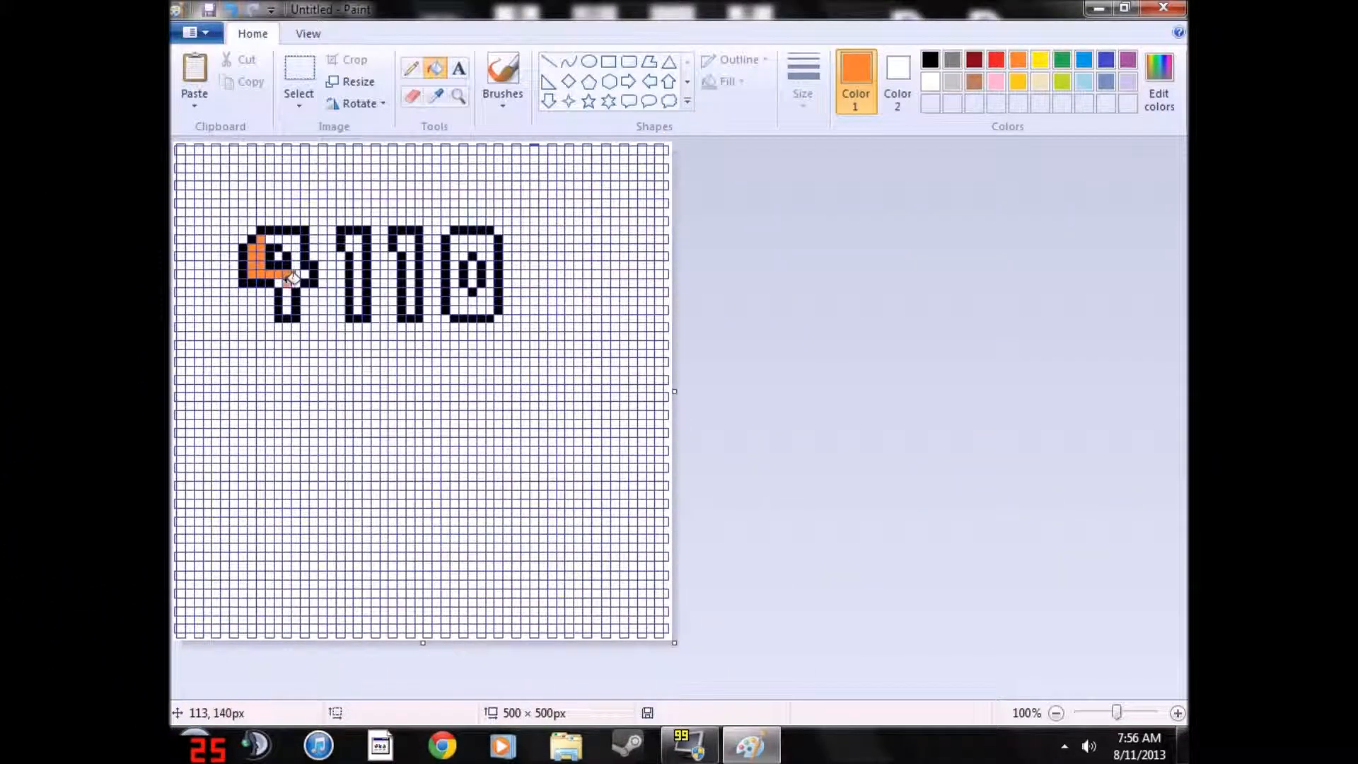
- Fill the remaining stem and crossbar cells inside the first digit with orange
{"action": "left_click", "coordinate": [289, 304]}
{"action": "left_click", "coordinate": [291, 308]}
{"action": "left_click", "coordinate": [294, 276]}
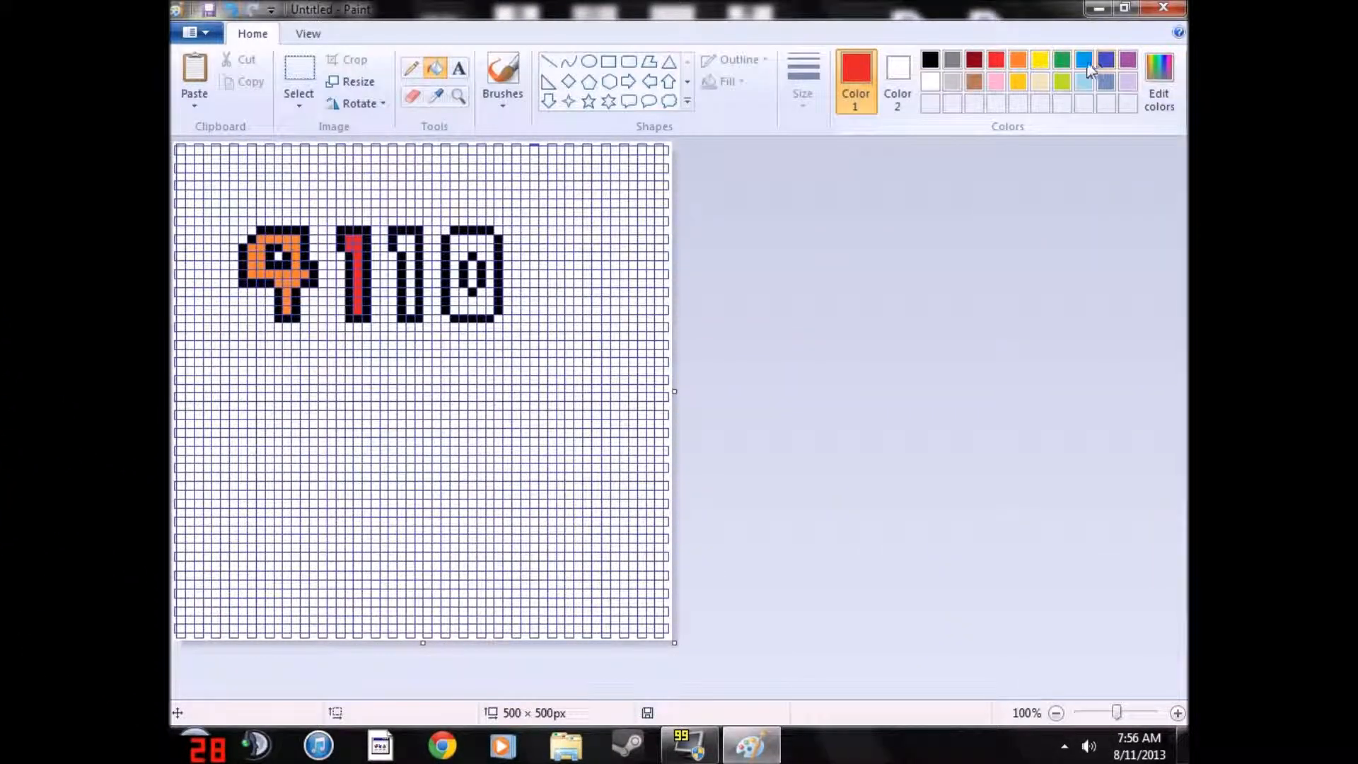
- Fill the inside cells of the second 1 with light blue
{"action": "left_click", "coordinate": [1084, 59]}
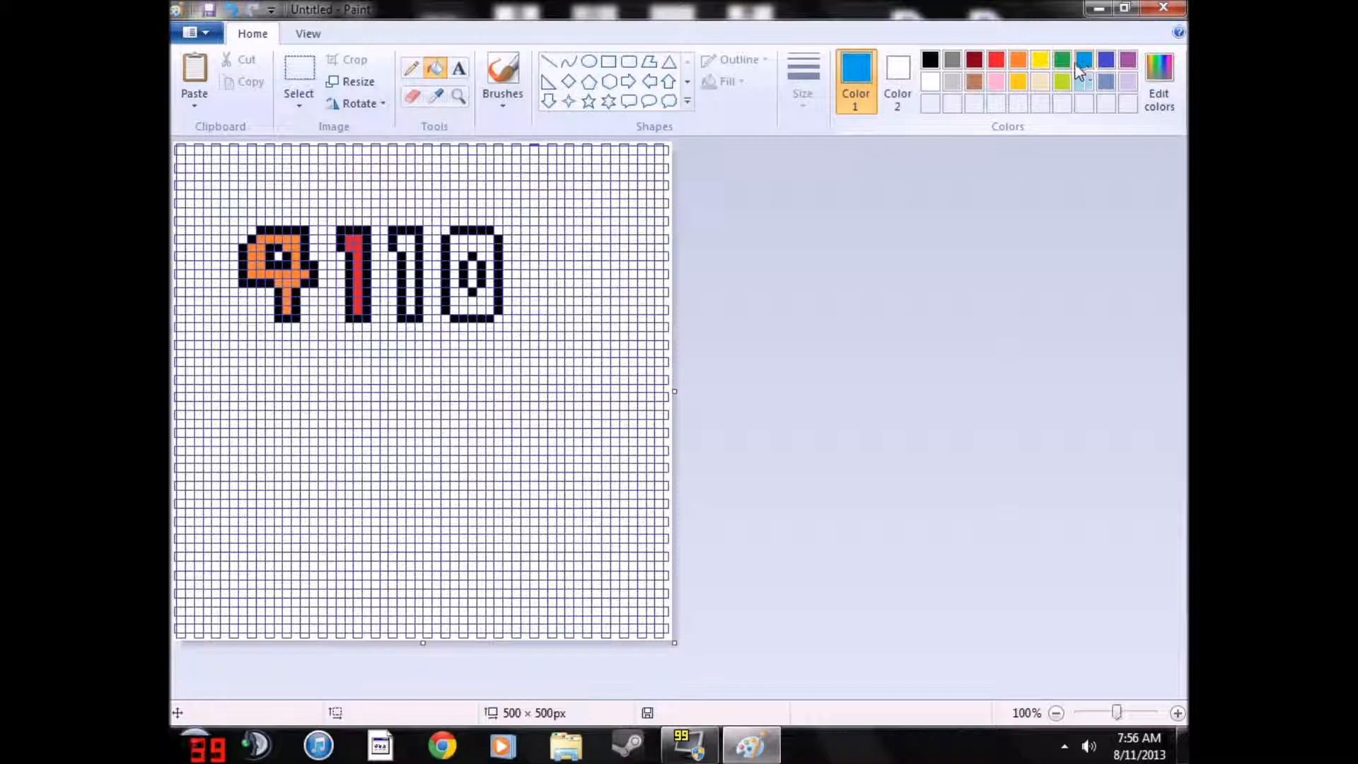
{"action": "left_click", "coordinate": [410, 243]}
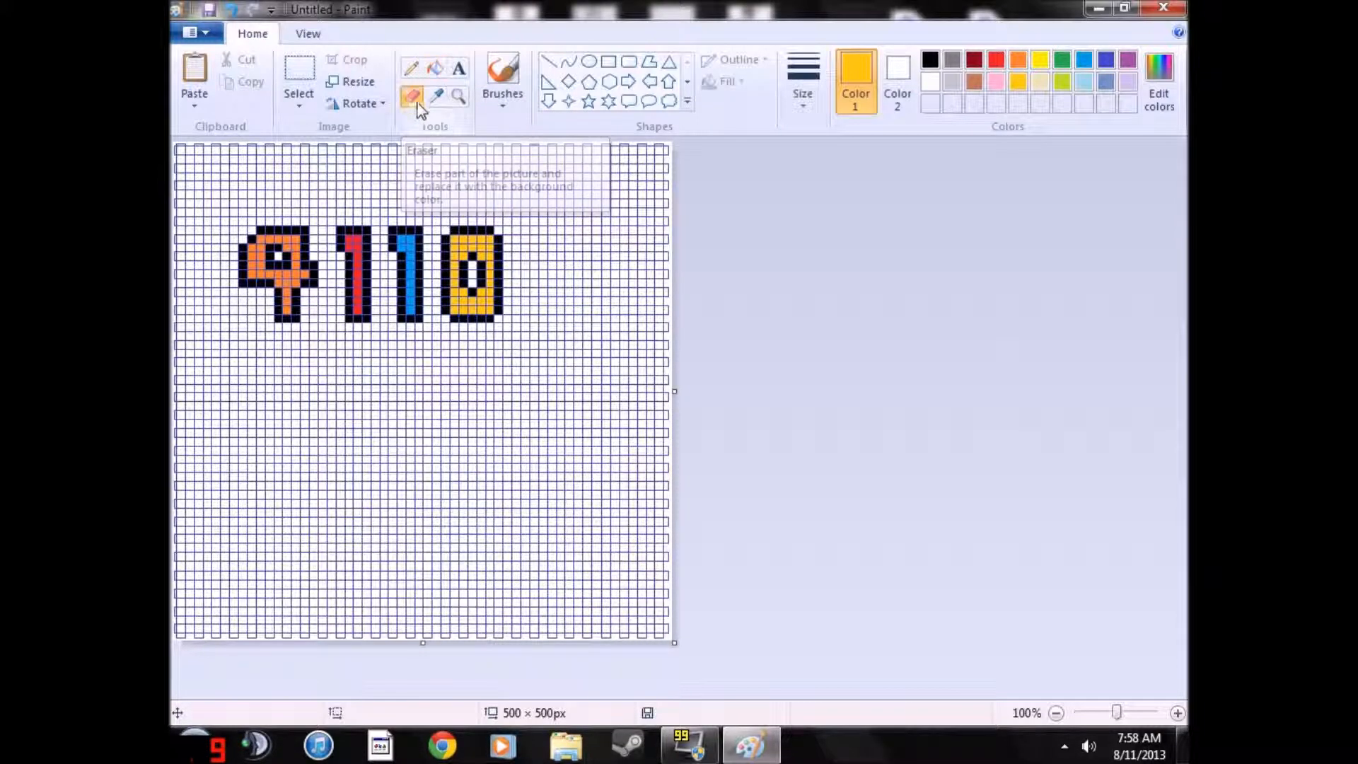
- Erase the grid lines directly above and around the top edge of the orange 4
{"action": "left_click", "coordinate": [458, 96]}
{"action": "left_click", "coordinate": [498, 367]}
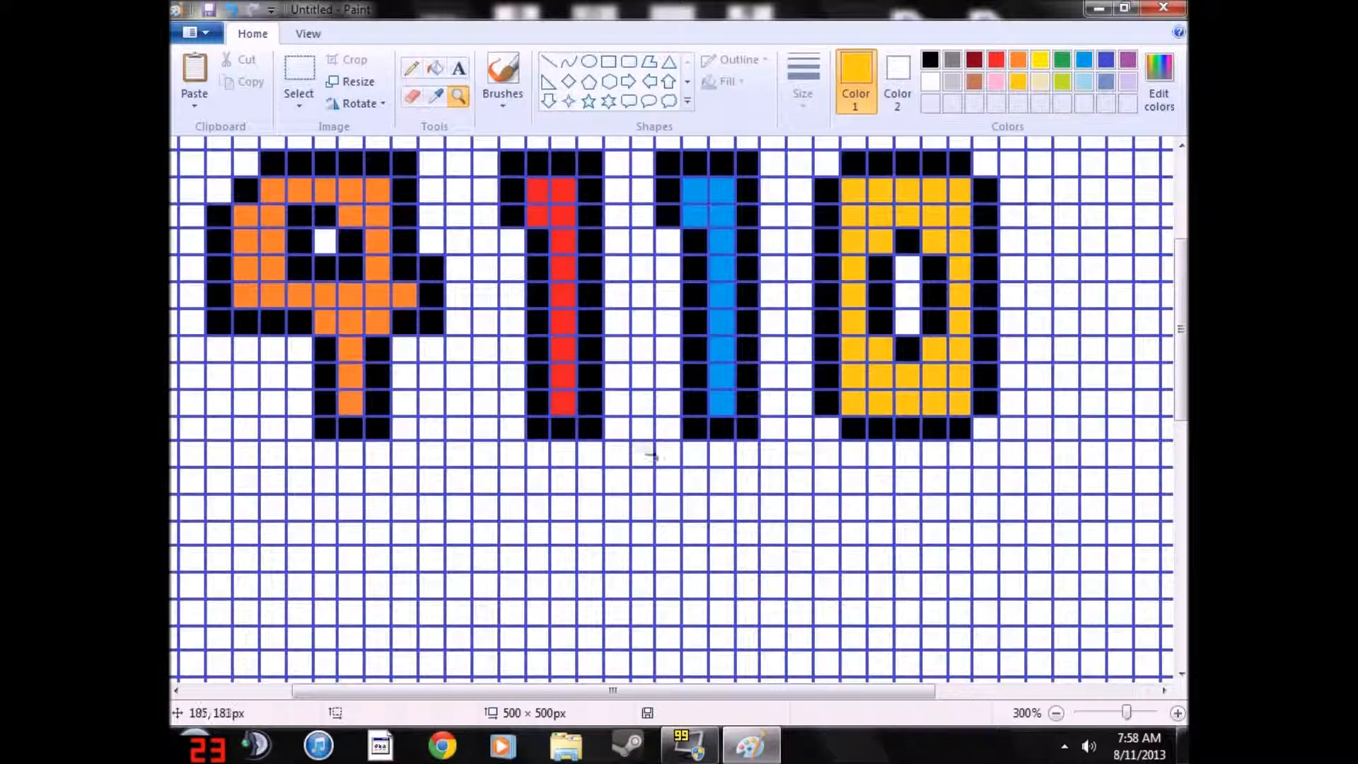
{"action": "left_click", "coordinate": [357, 212]}
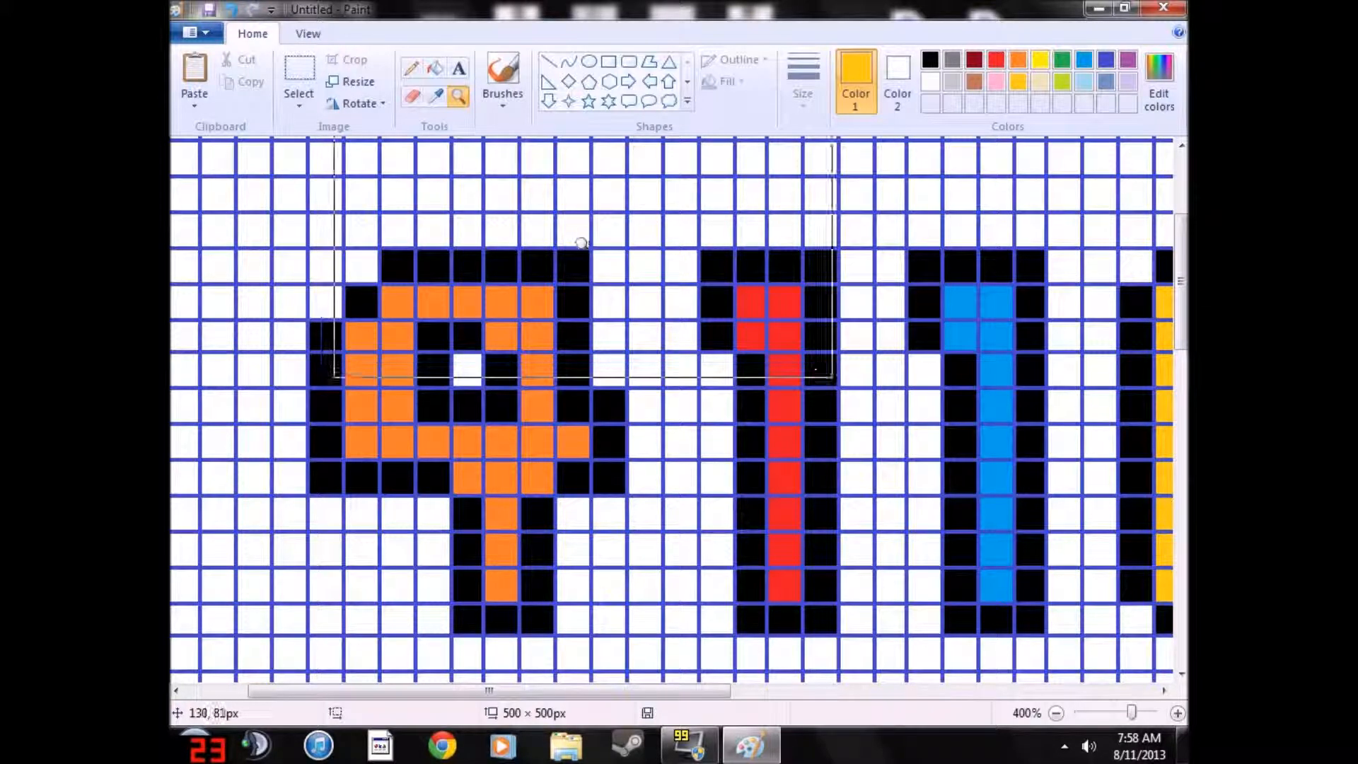
{"action": "left_click", "coordinate": [413, 97]}
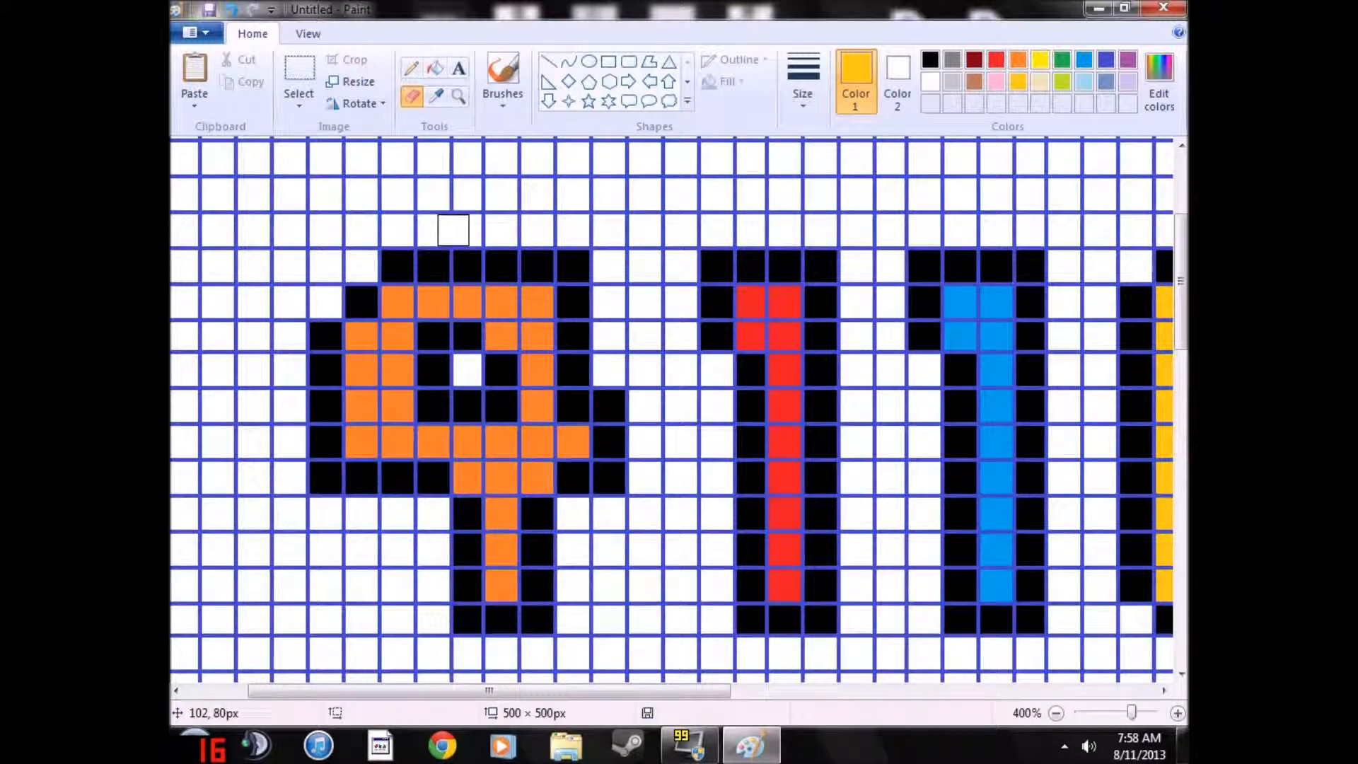
{"action": "mouse_move", "coordinate": [418, 226]}
{"action": "left_mouse_down"}
{"action": "mouse_move", "coordinate": [357, 231]}
{"action": "mouse_move", "coordinate": [354, 272]}
{"action": "mouse_move", "coordinate": [344, 235]}
{"action": "mouse_move", "coordinate": [397, 214]}
{"action": "mouse_move", "coordinate": [609, 210]}
{"action": "mouse_move", "coordinate": [576, 237]}
{"action": "mouse_move", "coordinate": [576, 224]}
{"action": "mouse_move", "coordinate": [489, 230]}
{"action": "mouse_move", "coordinate": [604, 198]}
{"action": "mouse_move", "coordinate": [622, 231]}
{"action": "mouse_move", "coordinate": [609, 249]}
{"action": "mouse_move", "coordinate": [654, 189]}
{"action": "mouse_move", "coordinate": [328, 188]}
{"action": "mouse_move", "coordinate": [312, 243]}
{"action": "mouse_move", "coordinate": [381, 258]}
{"action": "left_mouse_up"}
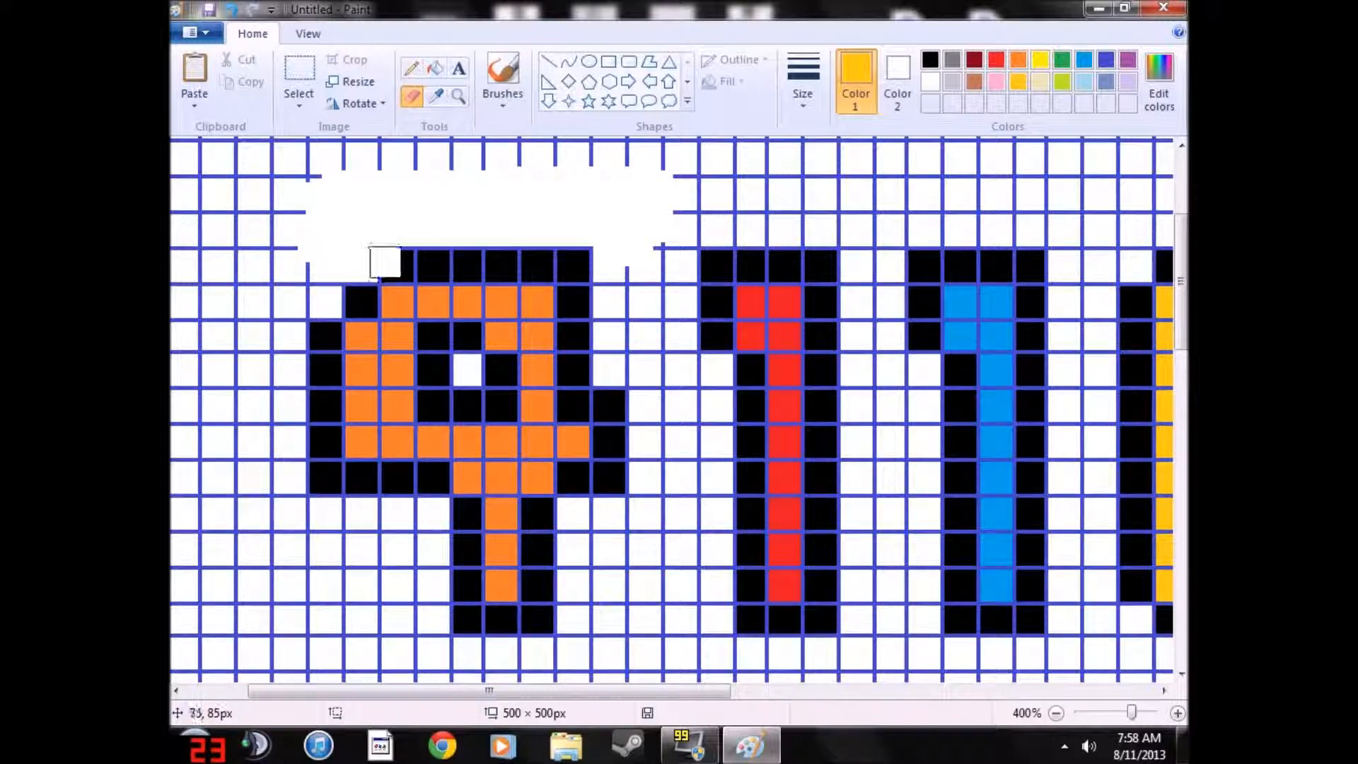
- Erase the grid lines in the gap between the red 1 and the blue 1
{"action": "scroll", "coordinate": [418, 304], "scroll_direction": "down", "scroll_amount": 1}
{"action": "scroll", "coordinate": [503, 320], "scroll_direction": "down", "scroll_amount": 1}
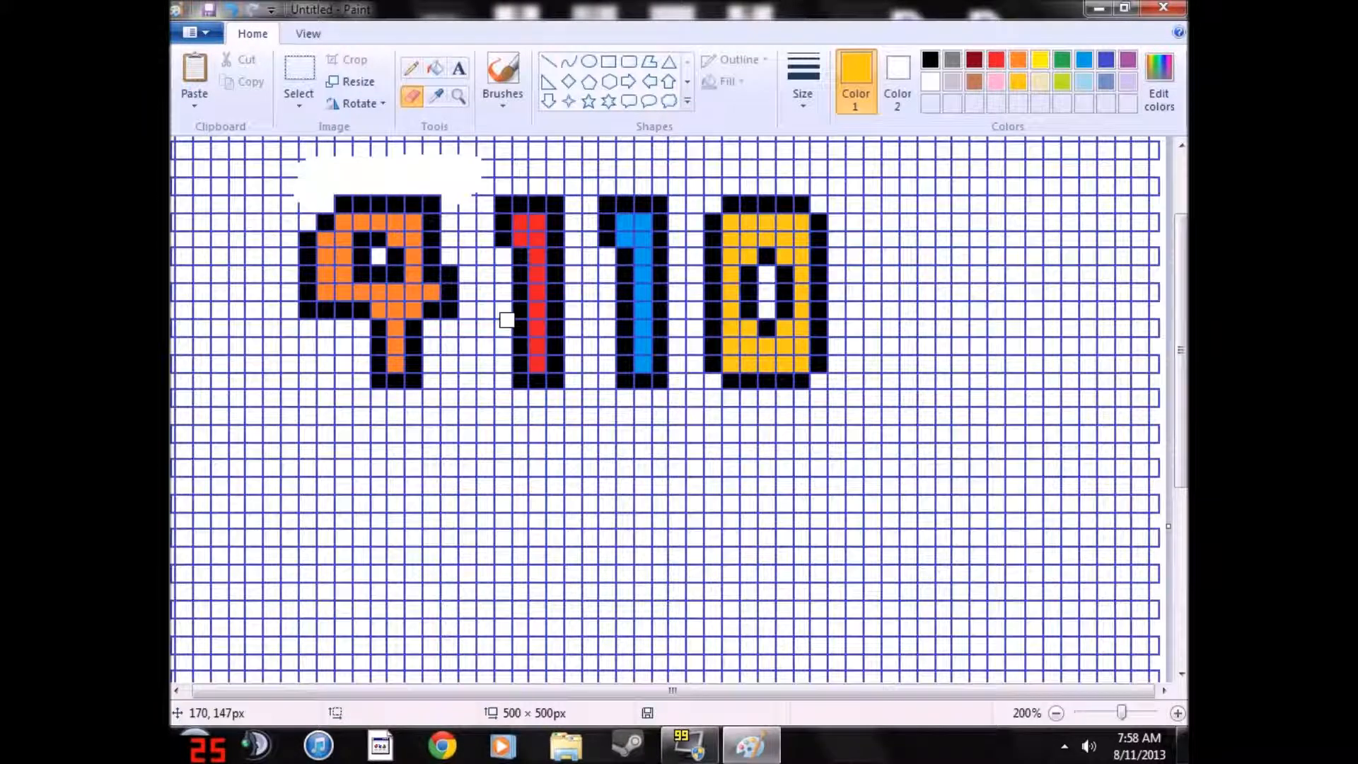
{"action": "scroll", "coordinate": [509, 320], "scroll_direction": "down", "scroll_amount": 1}
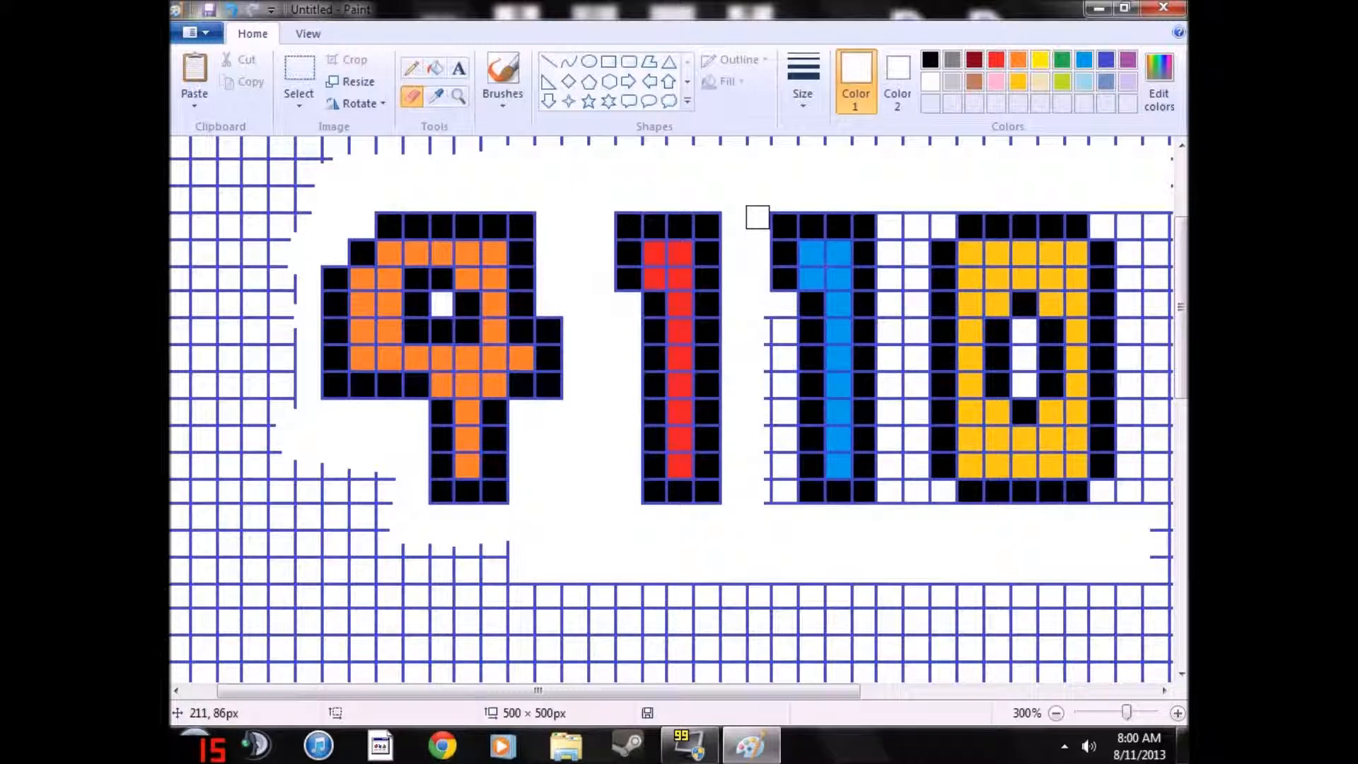
{"action": "mouse_move", "coordinate": [737, 314]}
{"action": "left_mouse_down"}
{"action": "mouse_move", "coordinate": [761, 317]}
{"action": "mouse_move", "coordinate": [772, 357]}
{"action": "mouse_move", "coordinate": [770, 506]}
{"action": "mouse_move", "coordinate": [761, 460]}
{"action": "mouse_move", "coordinate": [757, 495]}
{"action": "left_mouse_up"}
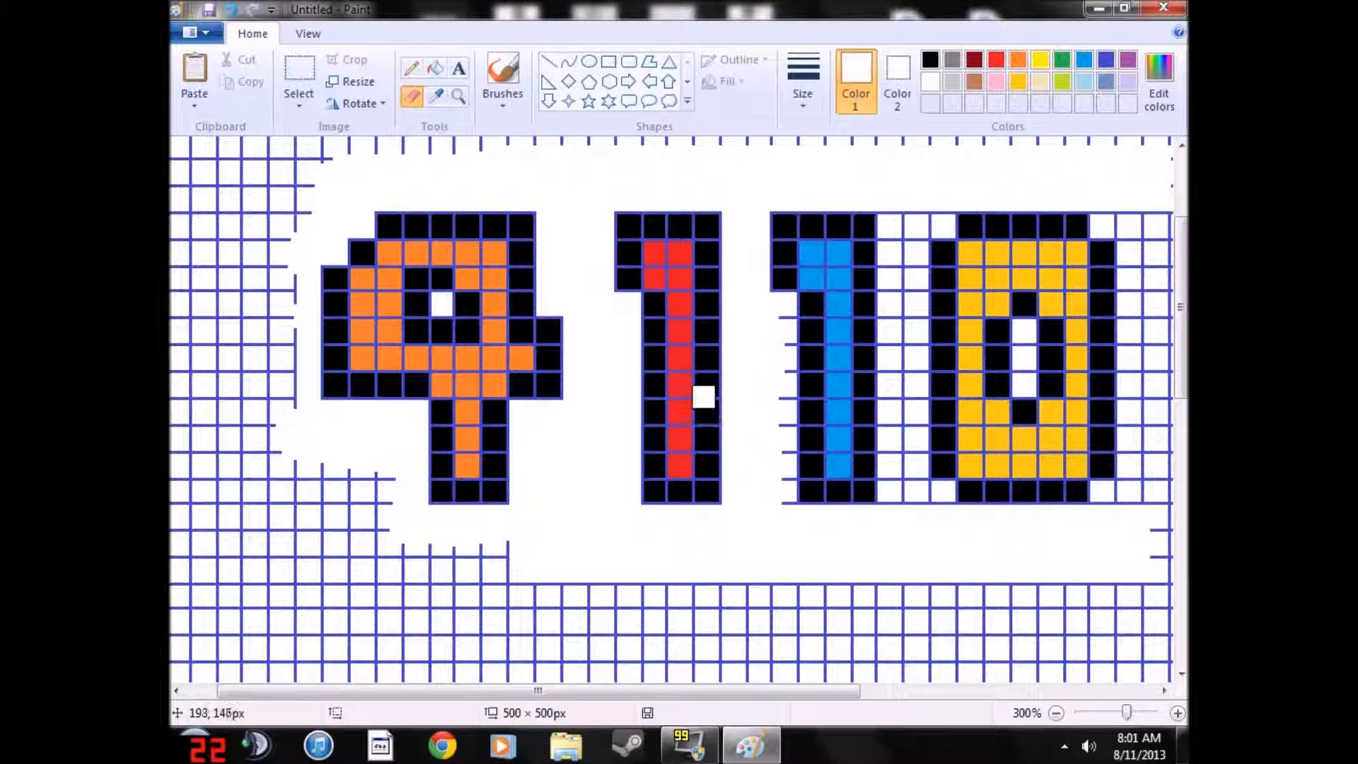
- Erase a small patch from the black edge of the red 1's stem, and undo those eraser strokes
{"action": "left_click_drag", "start_coordinate": [713, 394], "coordinate": [715, 384]}
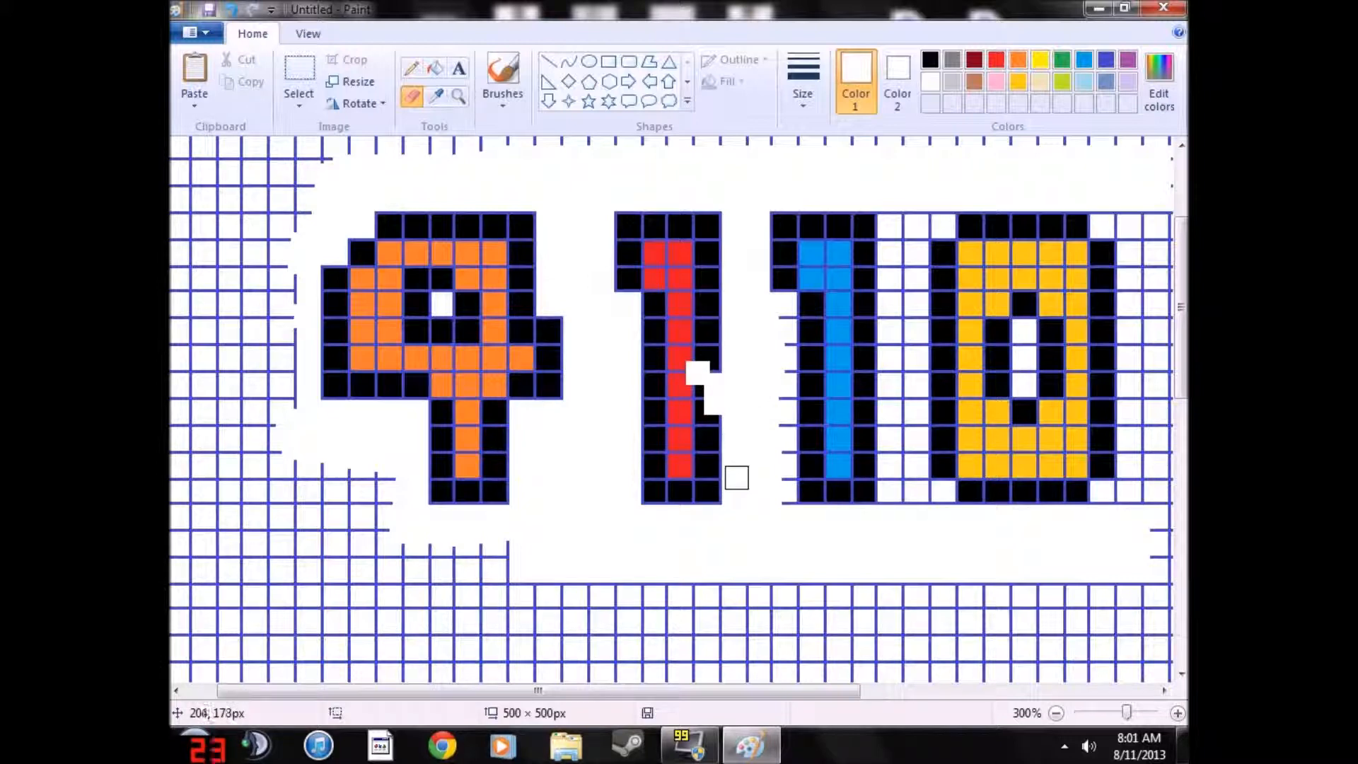
{"action": "key", "text": "ctrl+z"}
{"action": "key", "text": "ctrl+z"}
{"action": "key", "text": "ctrl+z"}
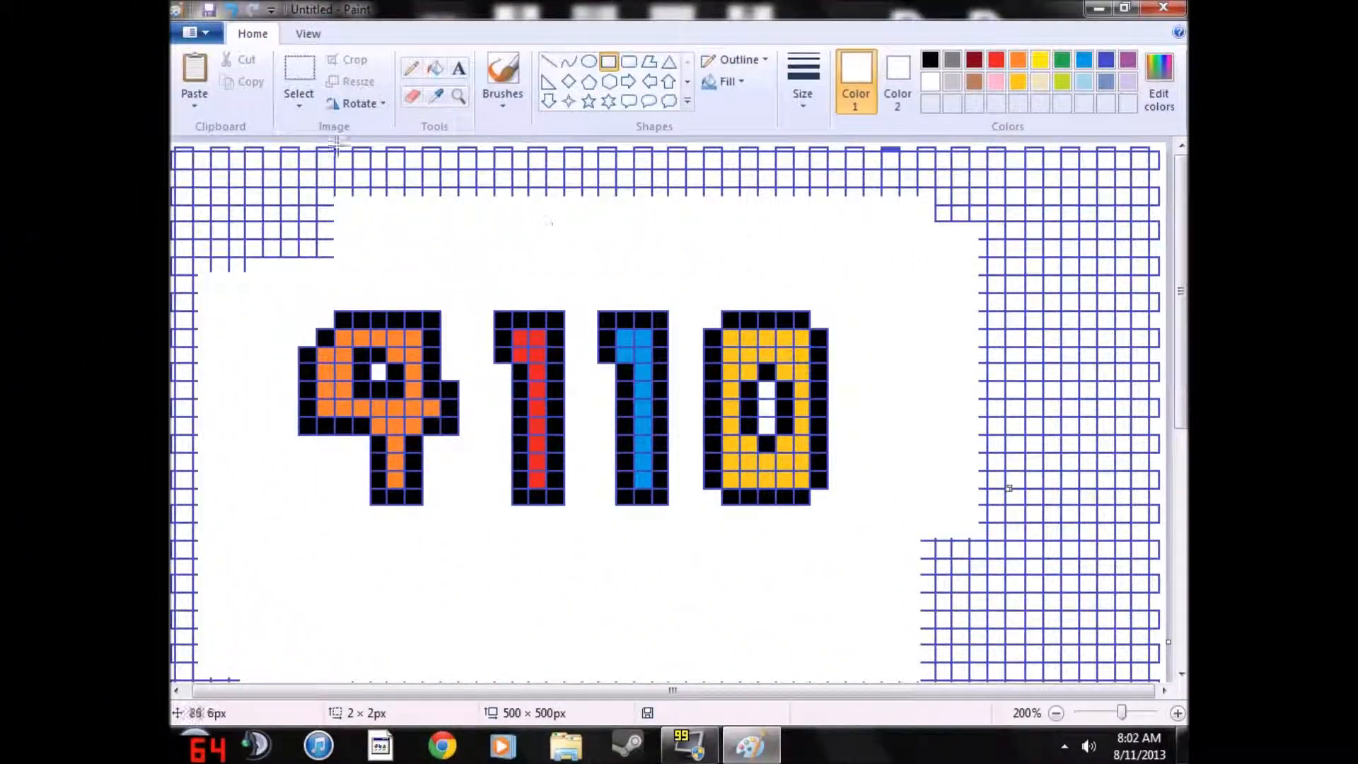
- Copy the rectangular area around all four digits, about 319 × 126 px, and start a new picture without saving the current one
{"action": "left_click", "coordinate": [299, 74]}
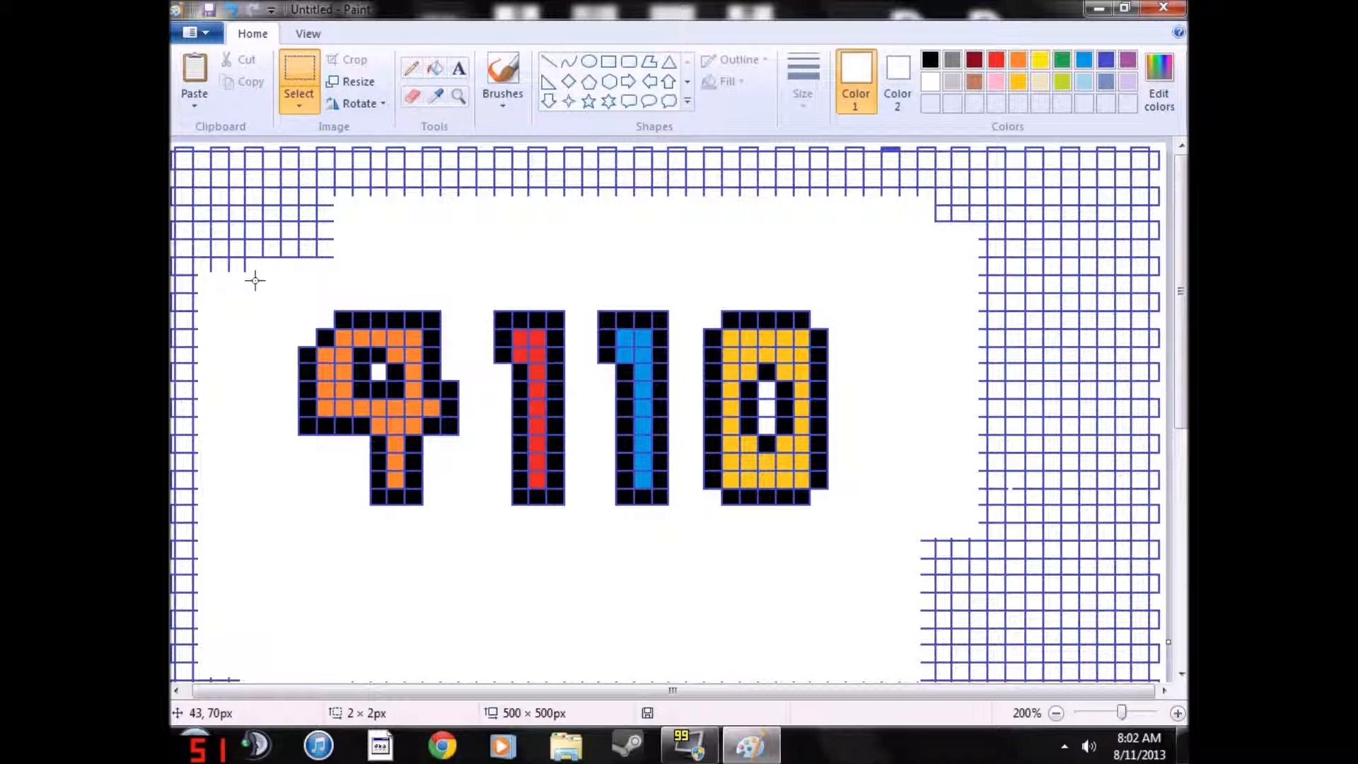
{"action": "left_click_drag", "start_coordinate": [265, 279], "coordinate": [901, 530]}
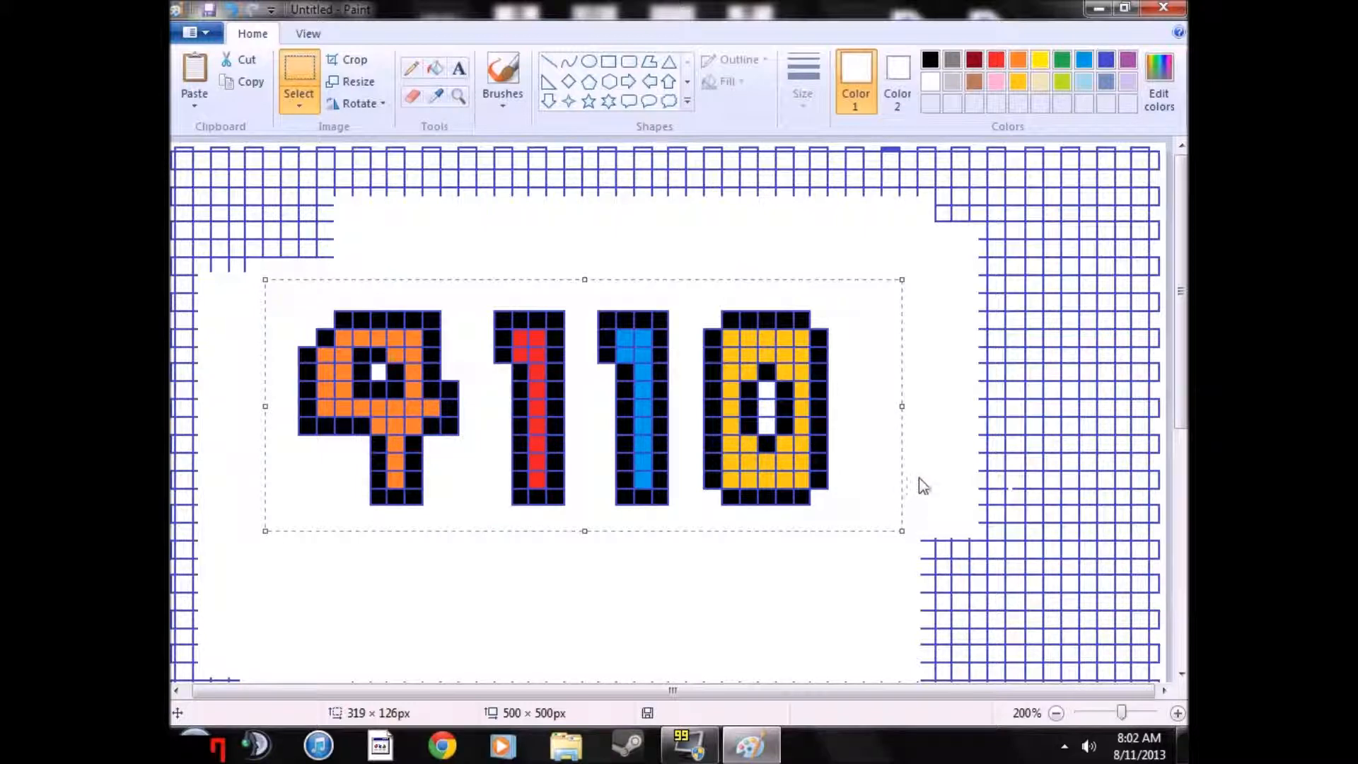
{"action": "left_click", "coordinate": [207, 37]}
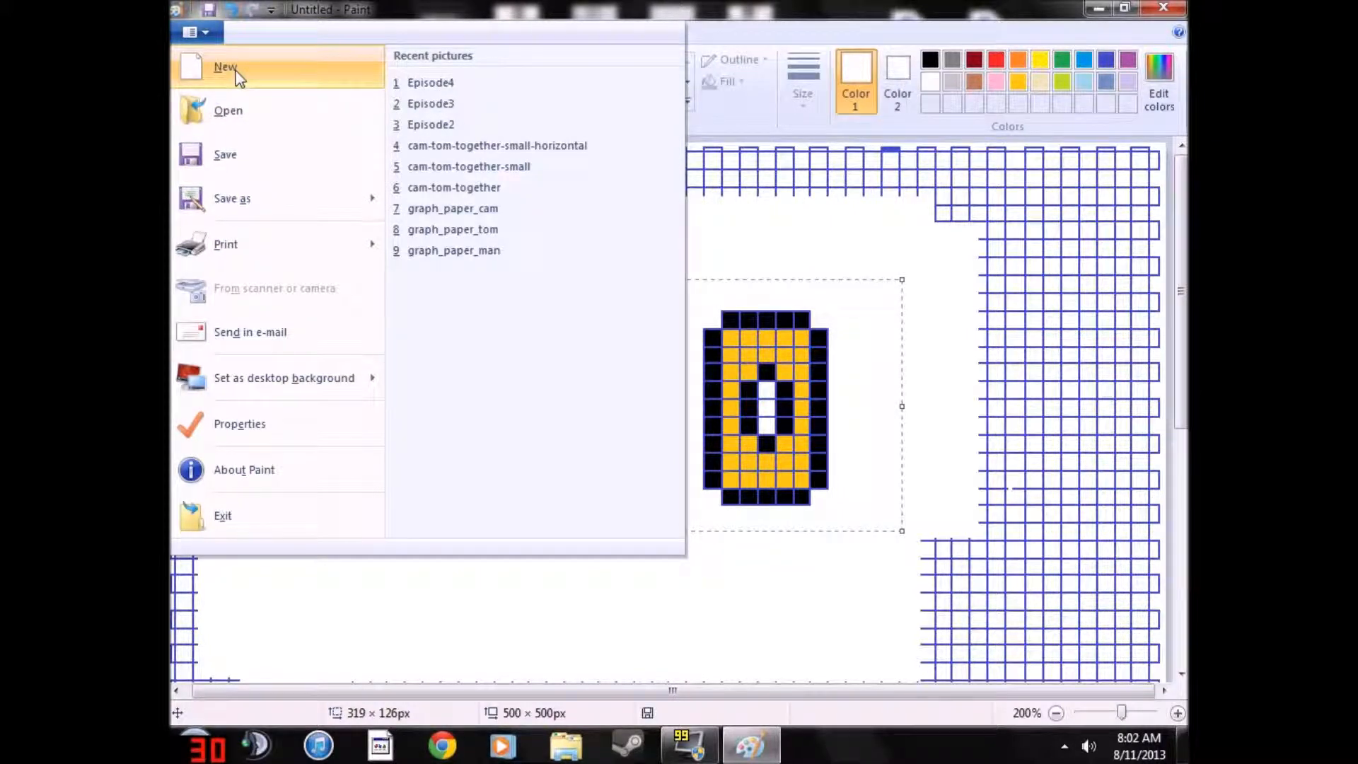
{"action": "left_click", "coordinate": [235, 71]}
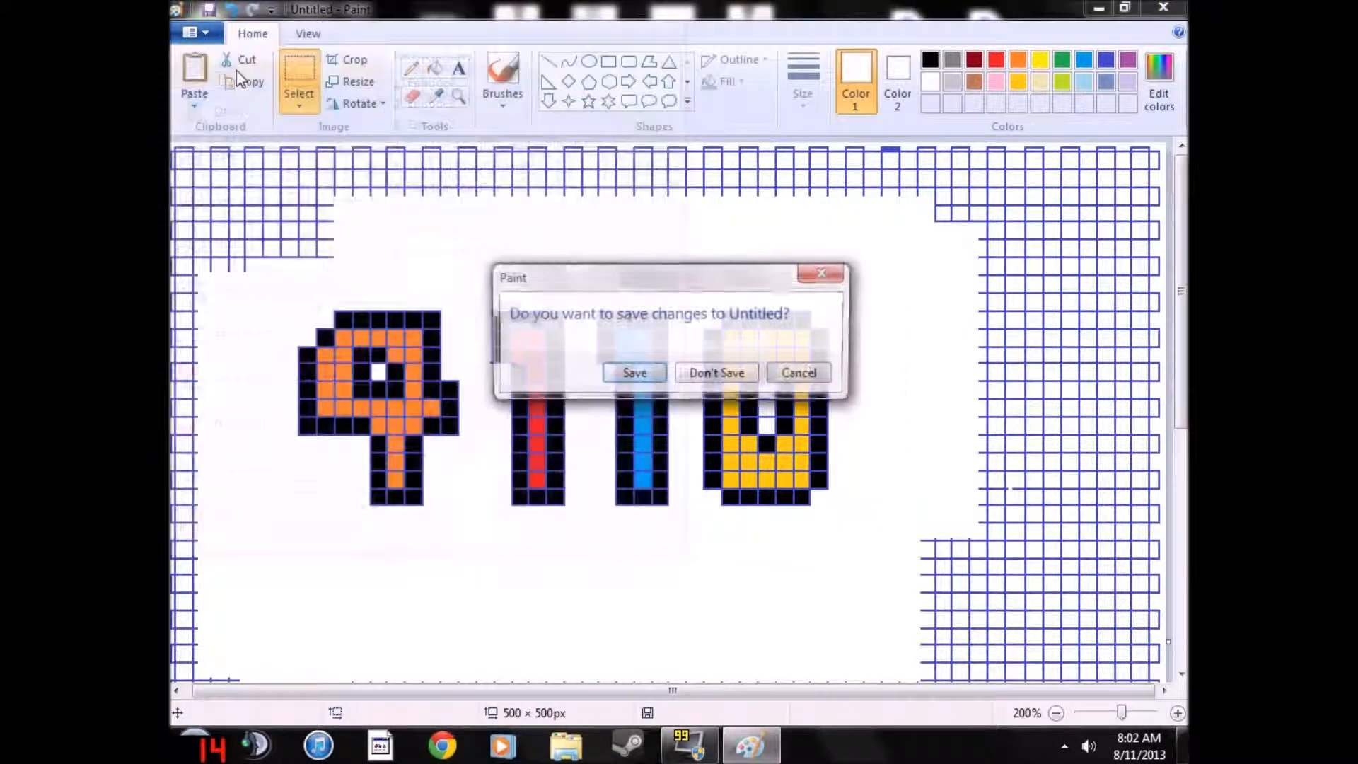
{"action": "left_click", "coordinate": [739, 377]}
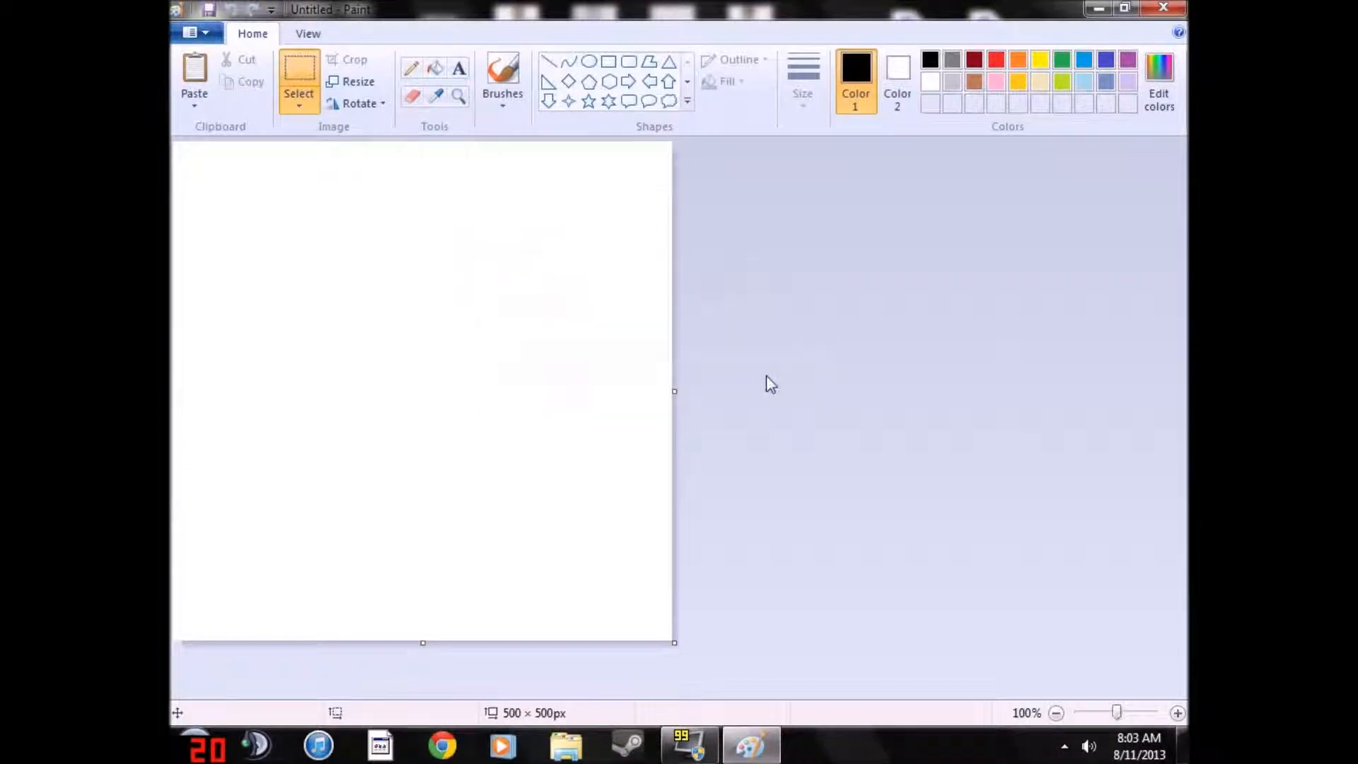
- Shrink the blank canvas to about 261 × 70 px and paste the copied digits onto it
{"action": "left_click_drag", "start_coordinate": [675, 643], "coordinate": [434, 212]}
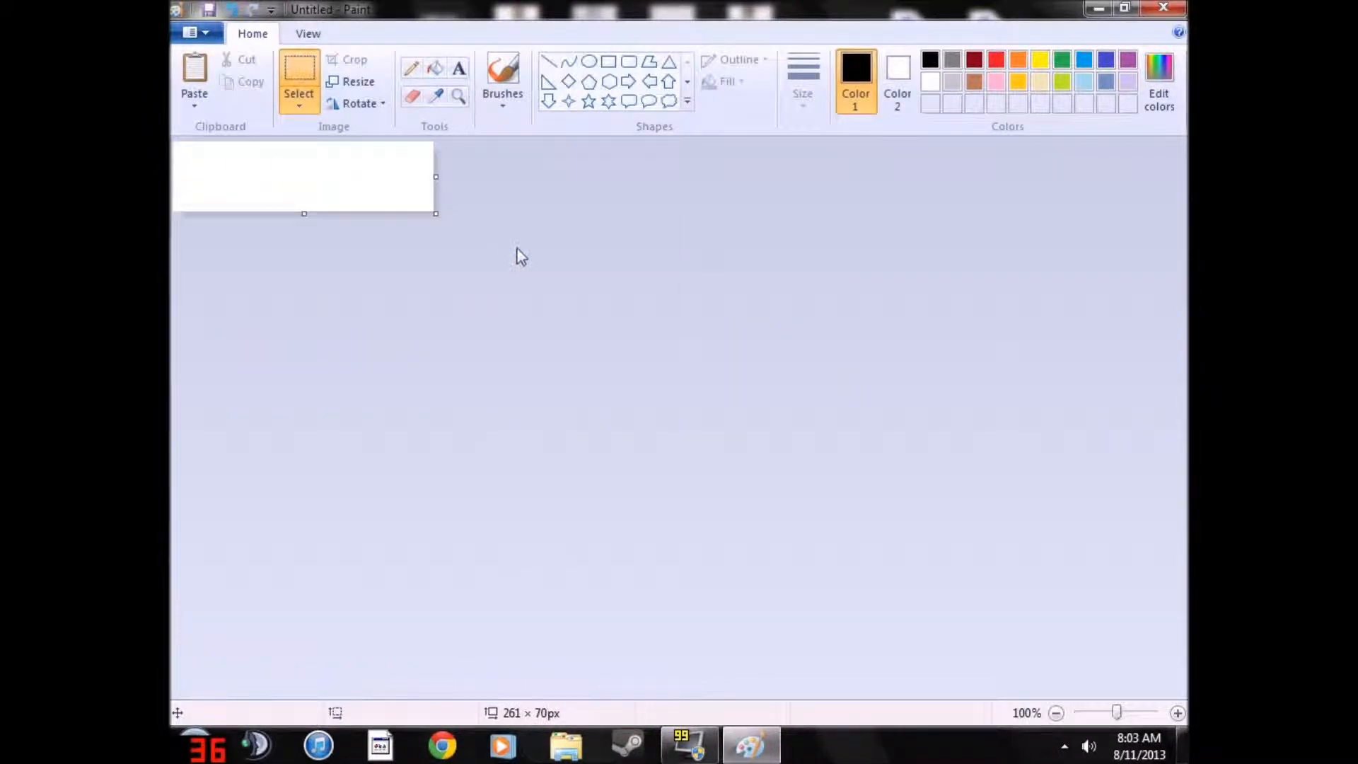
{"action": "key", "text": "ctrl+v"}
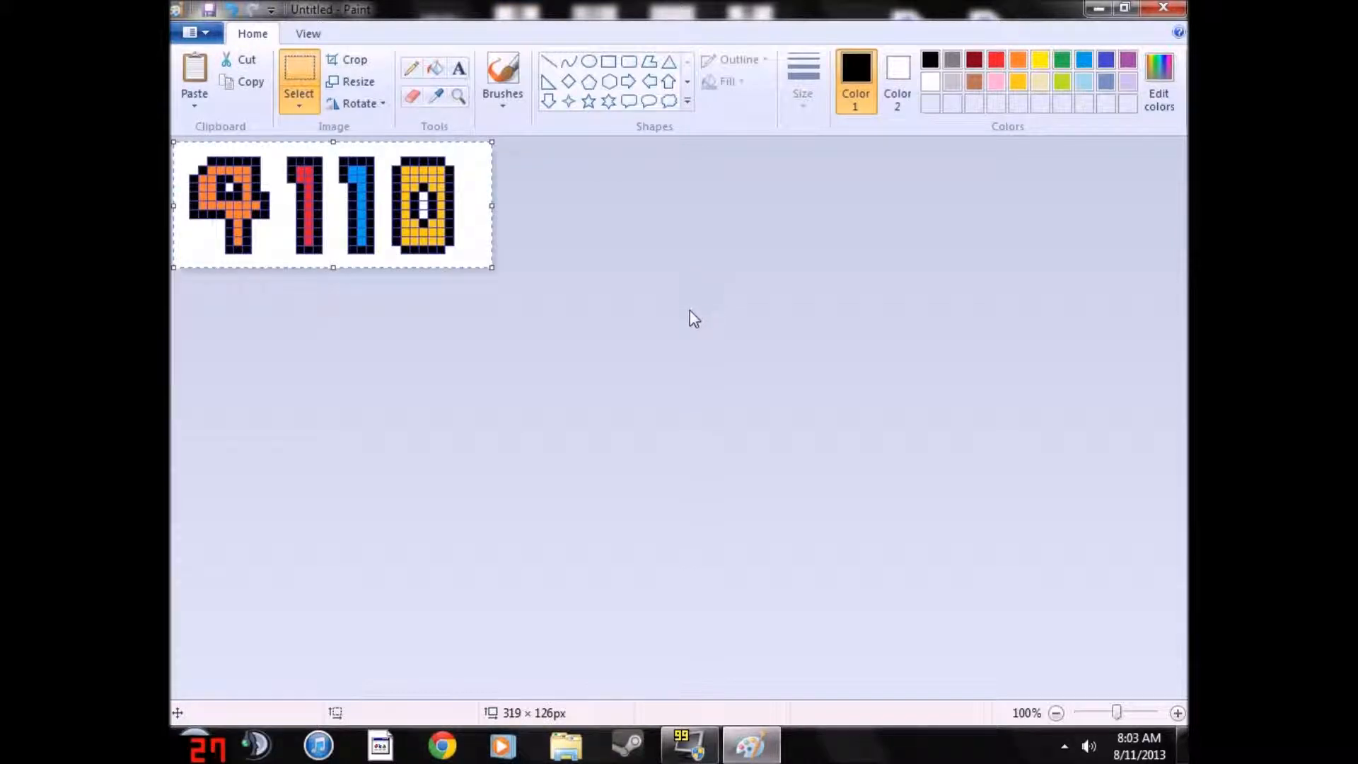
{"action": "left_click", "coordinate": [719, 270]}
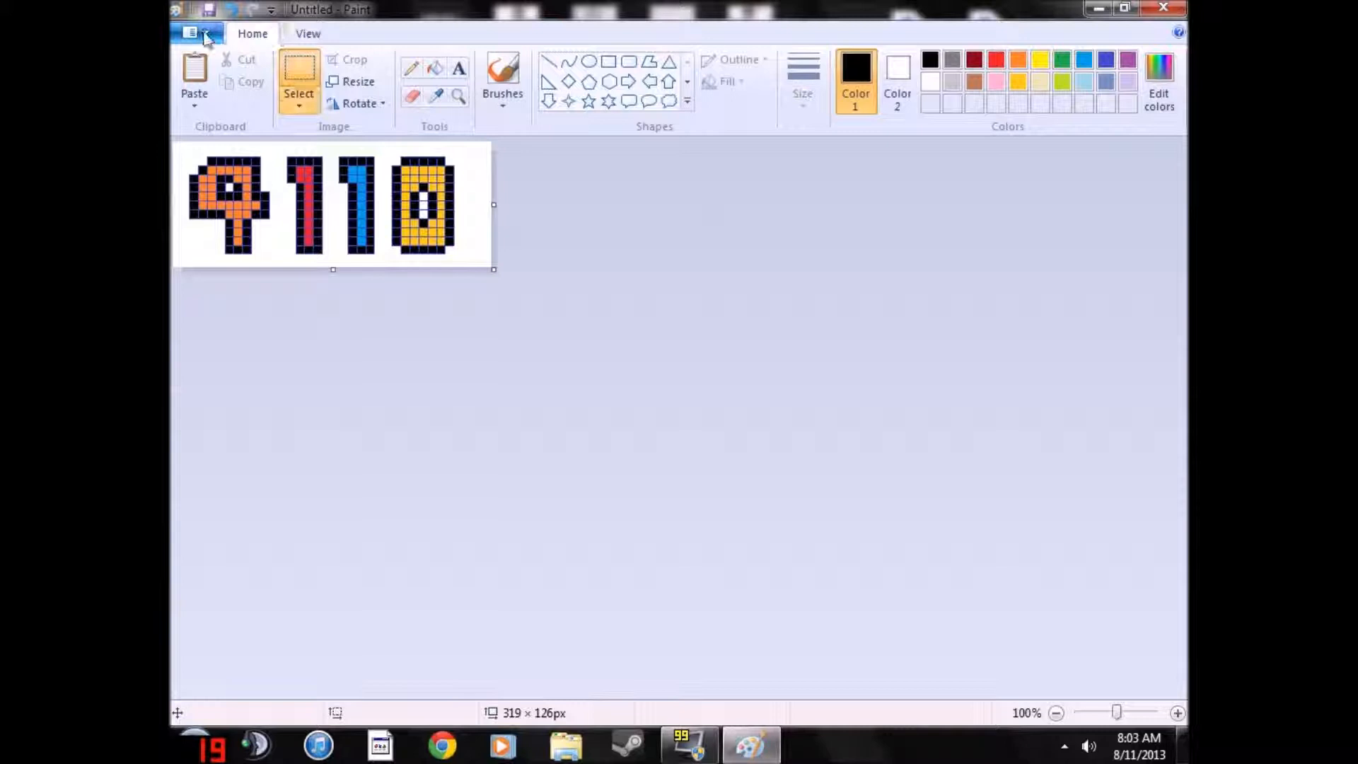